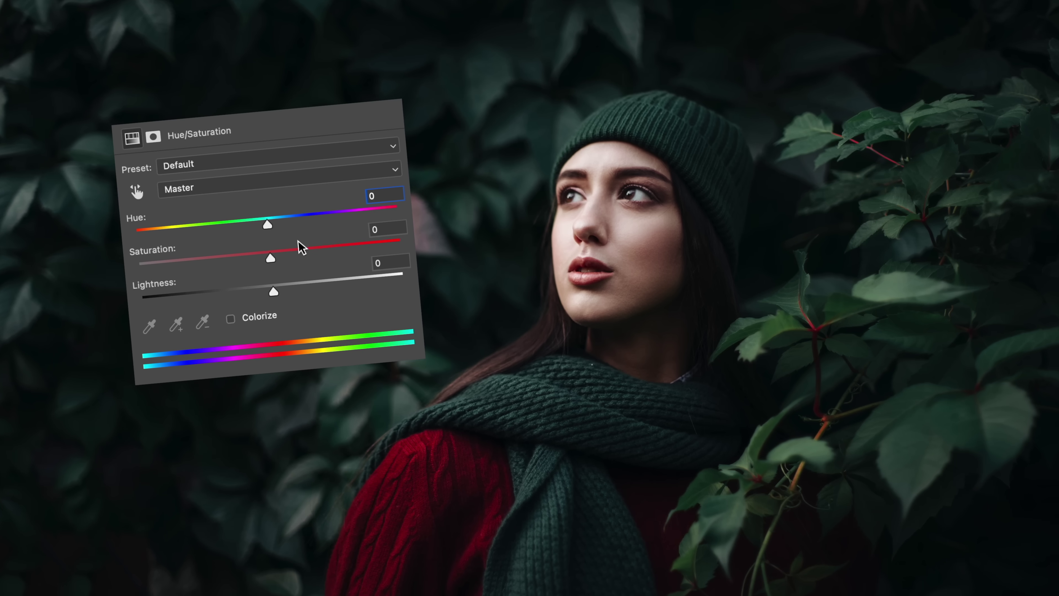
- Boost the green-hat portrait's Hue/Saturation Saturation to +72
{"action": "left_click_drag", "start_coordinate": [270, 260], "coordinate": [414, 246]}
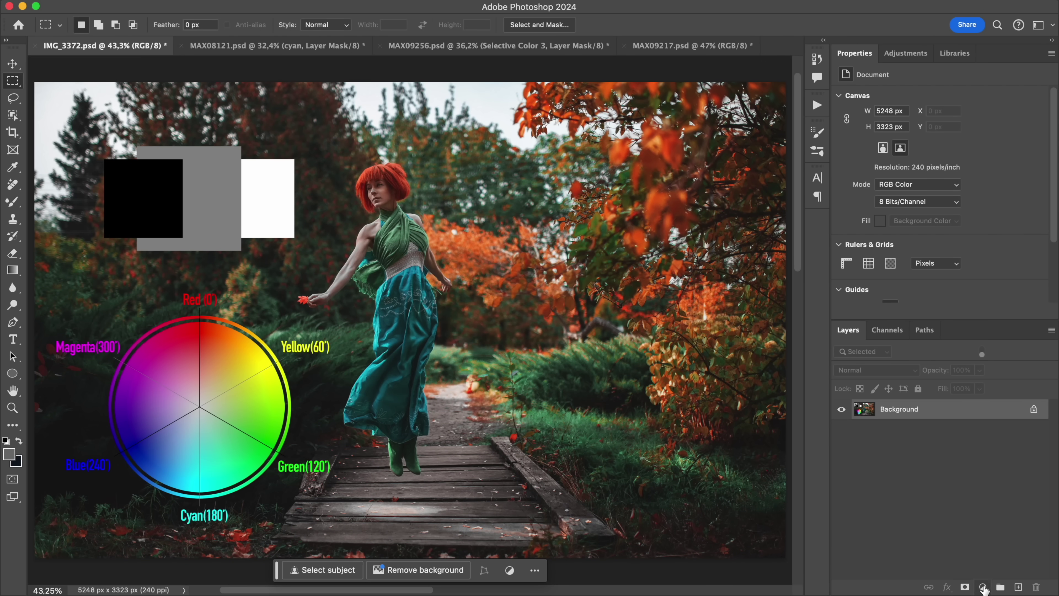
- Add a Selective Color layer and set its Cyans to Cyan -51, Magenta -41, Black +60
{"action": "left_click", "coordinate": [982, 587]}
{"action": "left_click", "coordinate": [985, 582]}
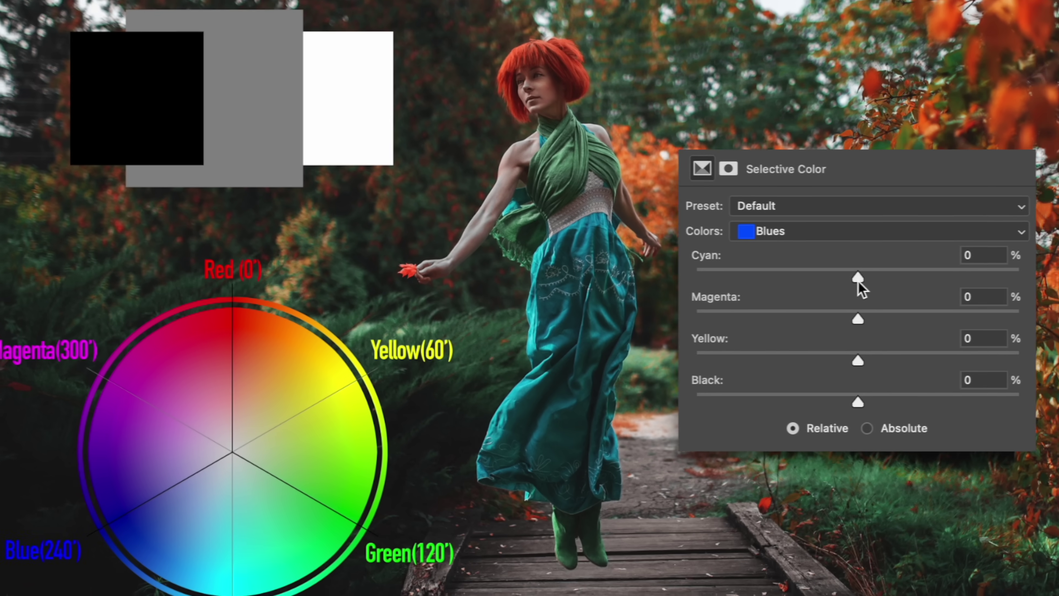
{"action": "mouse_move", "coordinate": [859, 283]}
{"action": "left_mouse_down"}
{"action": "mouse_move", "coordinate": [707, 279]}
{"action": "mouse_move", "coordinate": [858, 278]}
{"action": "left_mouse_up"}
{"action": "left_click", "coordinate": [819, 234]}
{"action": "left_click", "coordinate": [829, 216]}
{"action": "left_click_drag", "start_coordinate": [862, 318], "coordinate": [851, 319]}
{"action": "left_click_drag", "start_coordinate": [829, 278], "coordinate": [783, 277]}
{"action": "left_click_drag", "start_coordinate": [784, 319], "coordinate": [777, 323]}
{"action": "left_click_drag", "start_coordinate": [858, 405], "coordinate": [955, 404]}
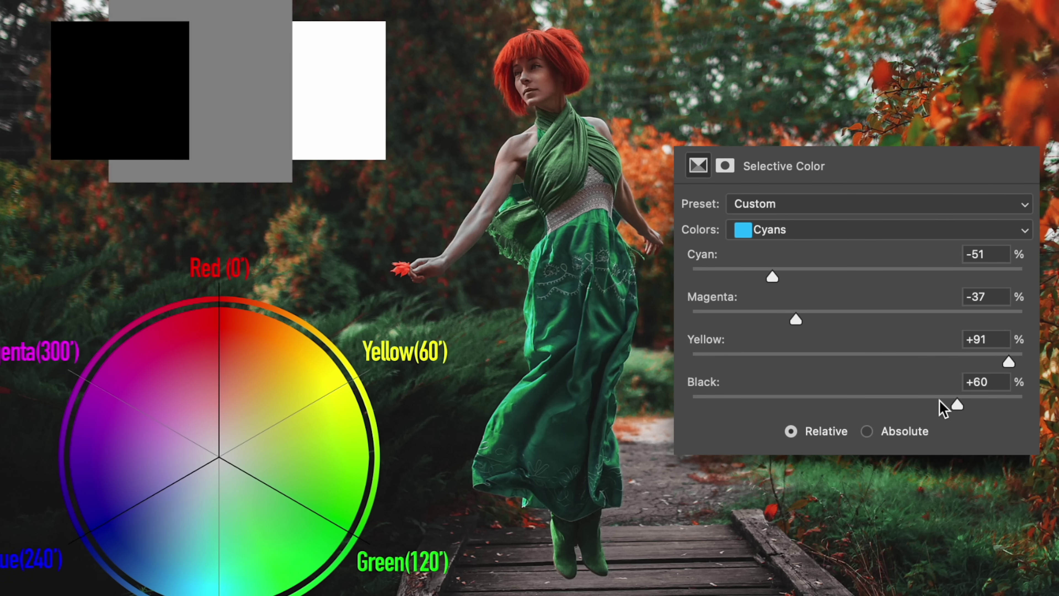
- Rework the Cyans to Cyan +19 and Black +35, raising Magenta to turn the dress blue
{"action": "left_click", "coordinate": [771, 229]}
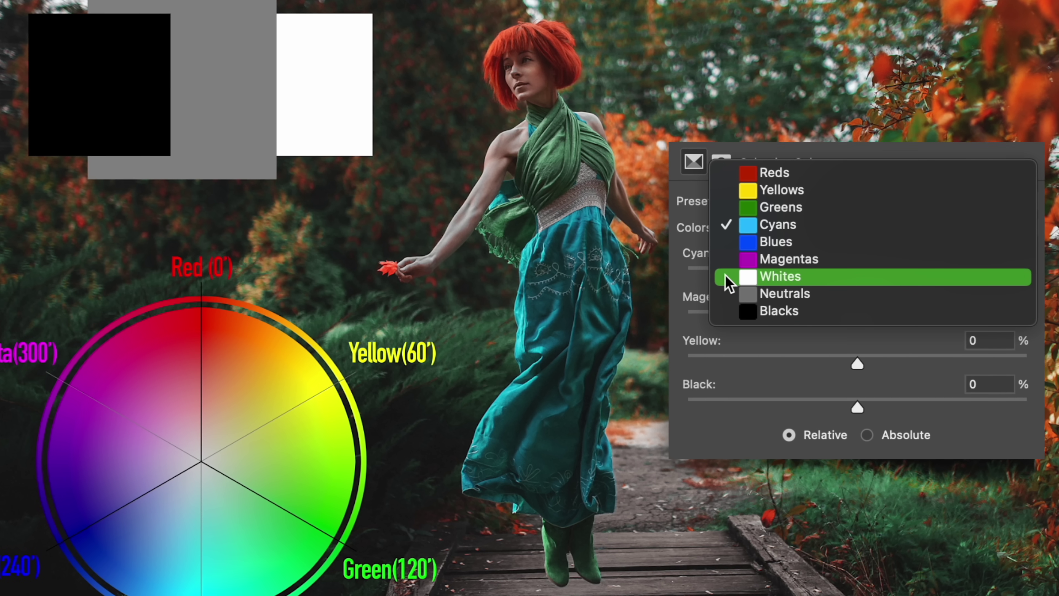
{"action": "left_click", "coordinate": [789, 228]}
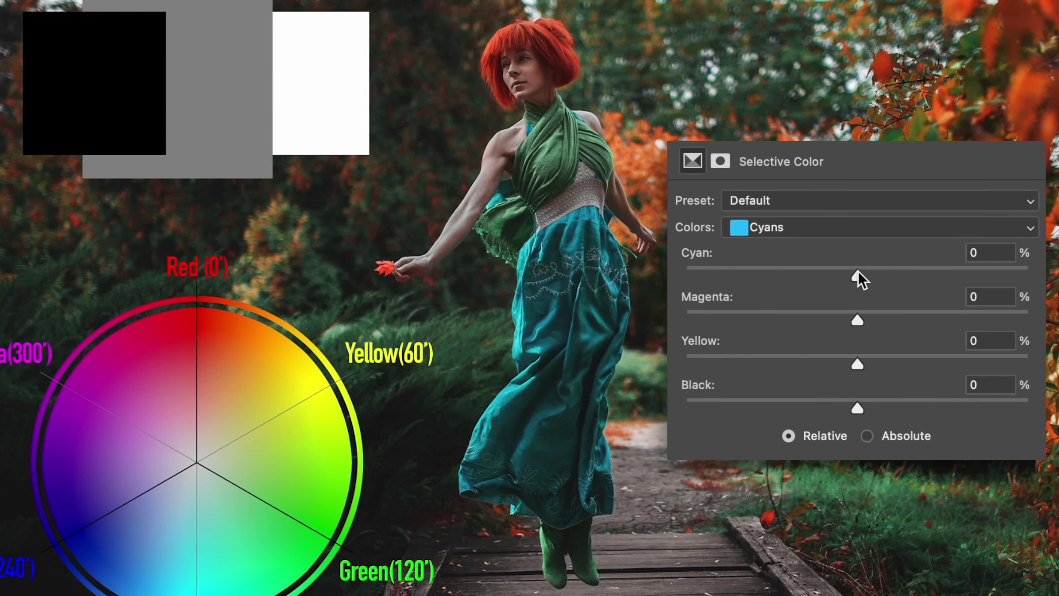
{"action": "mouse_move", "coordinate": [994, 276]}
{"action": "left_mouse_down"}
{"action": "mouse_move", "coordinate": [799, 276]}
{"action": "mouse_move", "coordinate": [890, 276]}
{"action": "left_mouse_up"}
{"action": "mouse_move", "coordinate": [857, 320]}
{"action": "left_mouse_down"}
{"action": "mouse_move", "coordinate": [794, 321]}
{"action": "mouse_move", "coordinate": [855, 320]}
{"action": "left_mouse_up"}
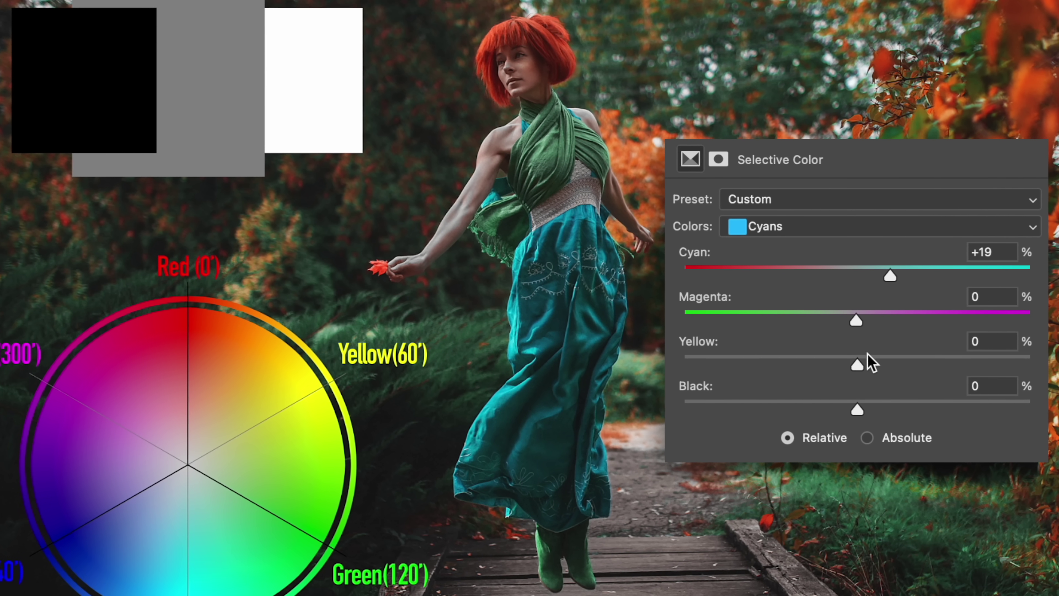
{"action": "mouse_move", "coordinate": [858, 412]}
{"action": "left_mouse_down"}
{"action": "mouse_move", "coordinate": [898, 413]}
{"action": "mouse_move", "coordinate": [667, 420]}
{"action": "mouse_move", "coordinate": [1034, 413]}
{"action": "left_mouse_up"}
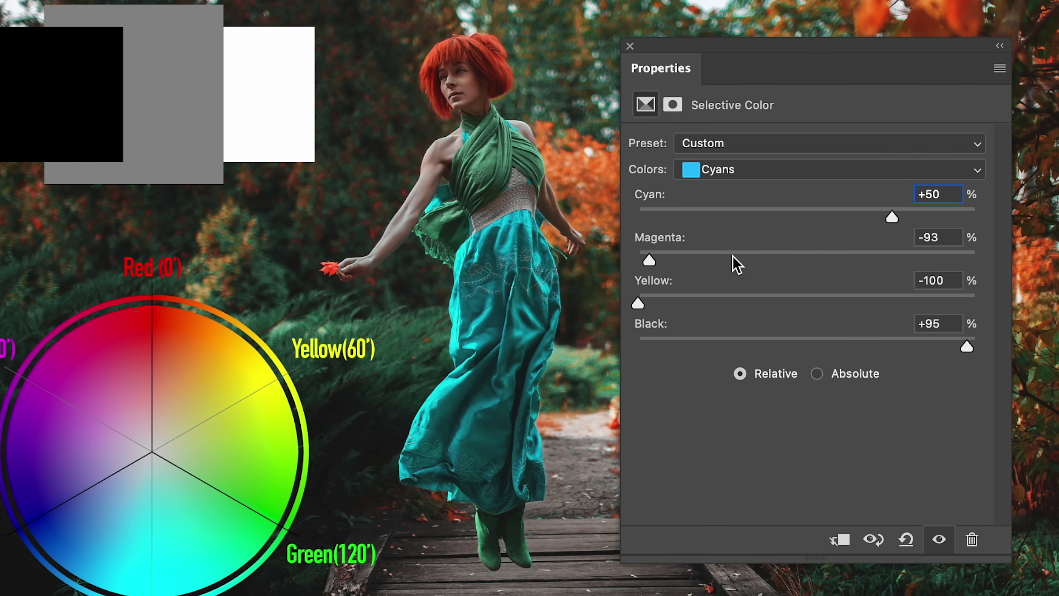
{"action": "left_click_drag", "start_coordinate": [732, 256], "coordinate": [891, 260]}
- Compare Relative and Absolute modes while setting the cyans' Magenta to -41, then pushing it up
{"action": "left_click", "coordinate": [816, 373]}
{"action": "left_click", "coordinate": [779, 375]}
{"action": "left_click", "coordinate": [839, 374]}
{"action": "left_click", "coordinate": [773, 260]}
{"action": "left_click_drag", "start_coordinate": [773, 261], "coordinate": [738, 265]}
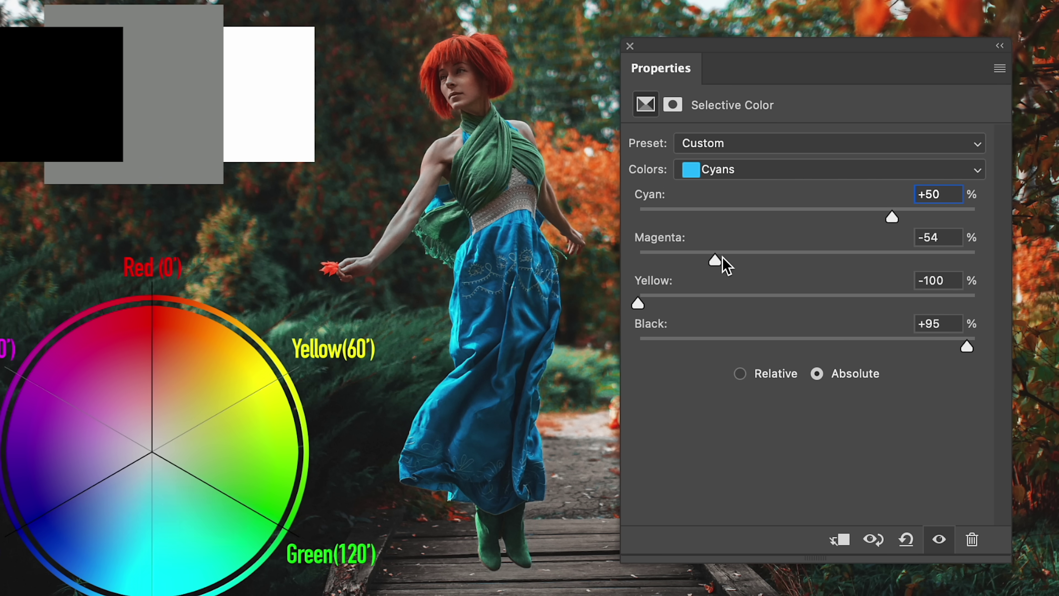
{"action": "left_click", "coordinate": [777, 374]}
{"action": "left_click", "coordinate": [828, 374]}
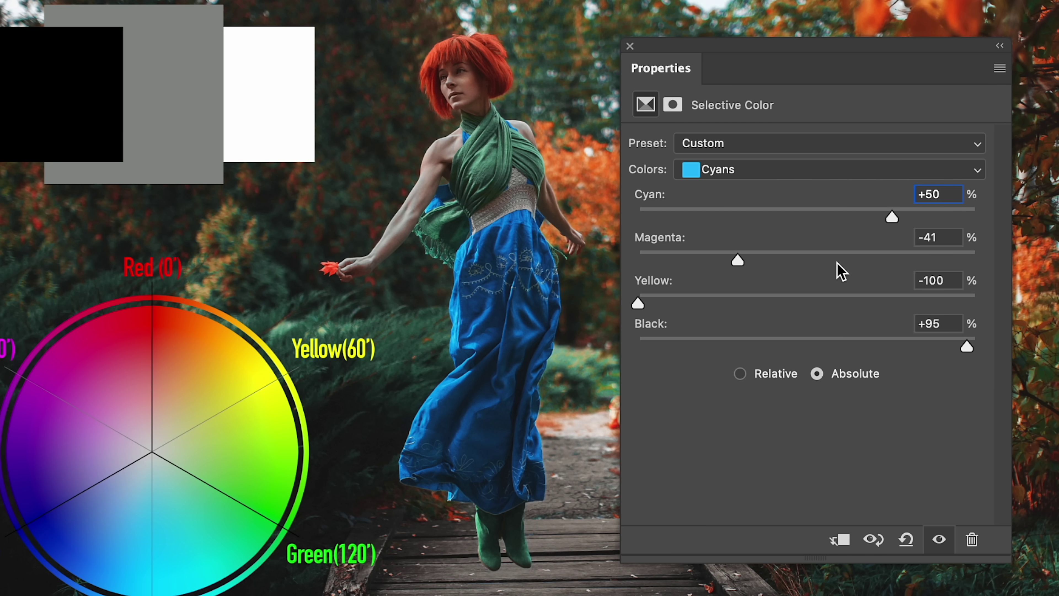
{"action": "left_click_drag", "start_coordinate": [838, 267], "coordinate": [951, 267]}
- Compare Relative and Absolute results on the blue dress, finishing in Relative mode
{"action": "left_click", "coordinate": [752, 377]}
{"action": "left_click", "coordinate": [824, 372]}
{"action": "left_click", "coordinate": [758, 373]}
{"action": "left_click", "coordinate": [809, 378]}
{"action": "left_click", "coordinate": [754, 376]}
{"action": "left_click", "coordinate": [846, 377]}
{"action": "left_click", "coordinate": [787, 382]}
{"action": "left_click", "coordinate": [816, 374]}
{"action": "left_click", "coordinate": [755, 375]}
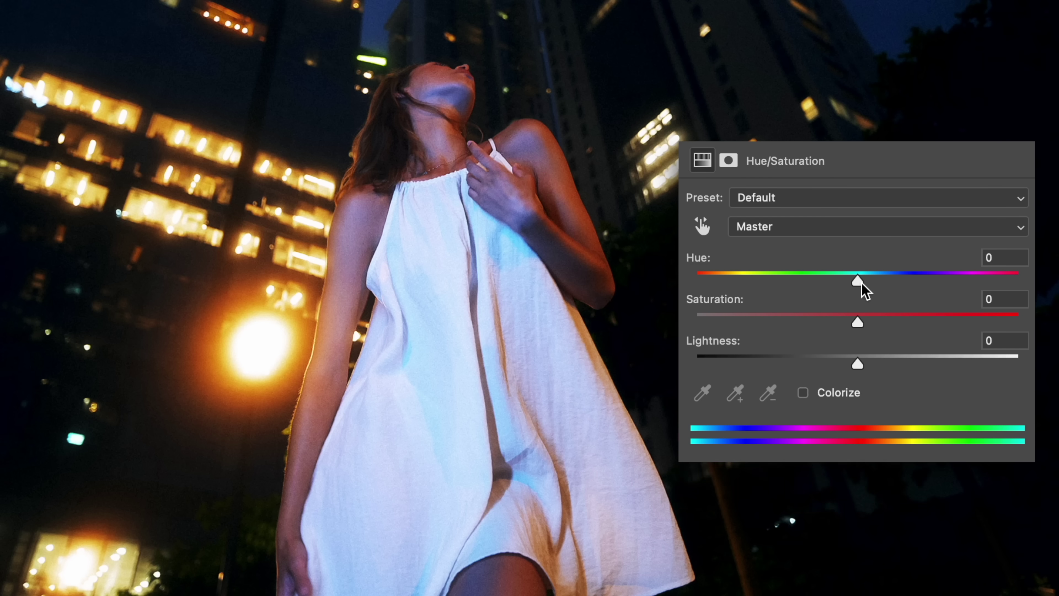
- Set Reds to Hue -2, Saturation -3, Lightness +15, and Color Balance midtones to -7, +11, -19
{"action": "mouse_move", "coordinate": [860, 284]}
{"action": "left_mouse_down"}
{"action": "mouse_move", "coordinate": [837, 283]}
{"action": "mouse_move", "coordinate": [856, 284]}
{"action": "left_mouse_up"}
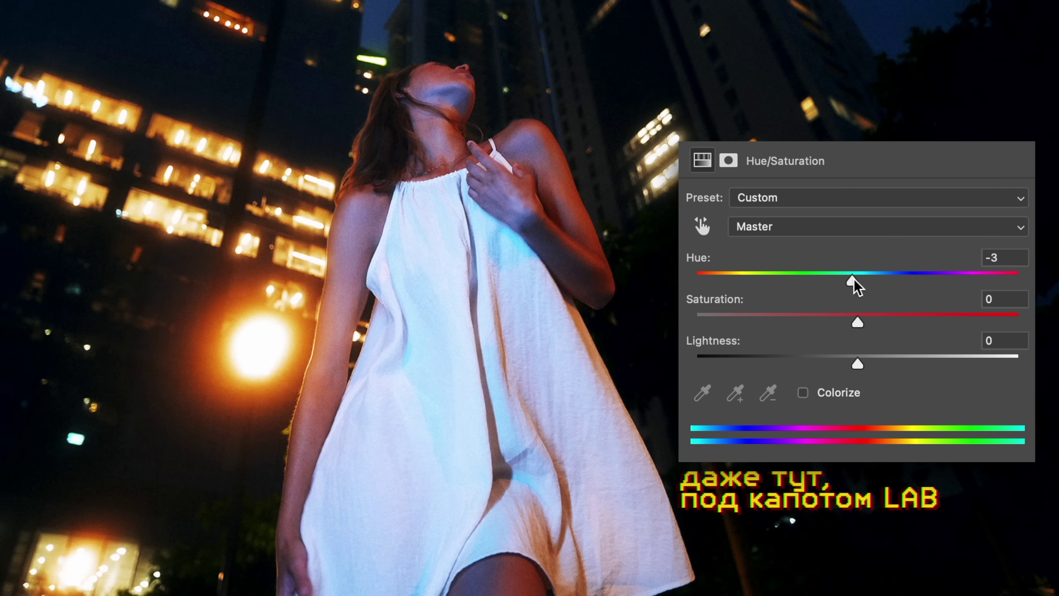
{"action": "left_click", "coordinate": [773, 229]}
{"action": "left_click", "coordinate": [797, 261]}
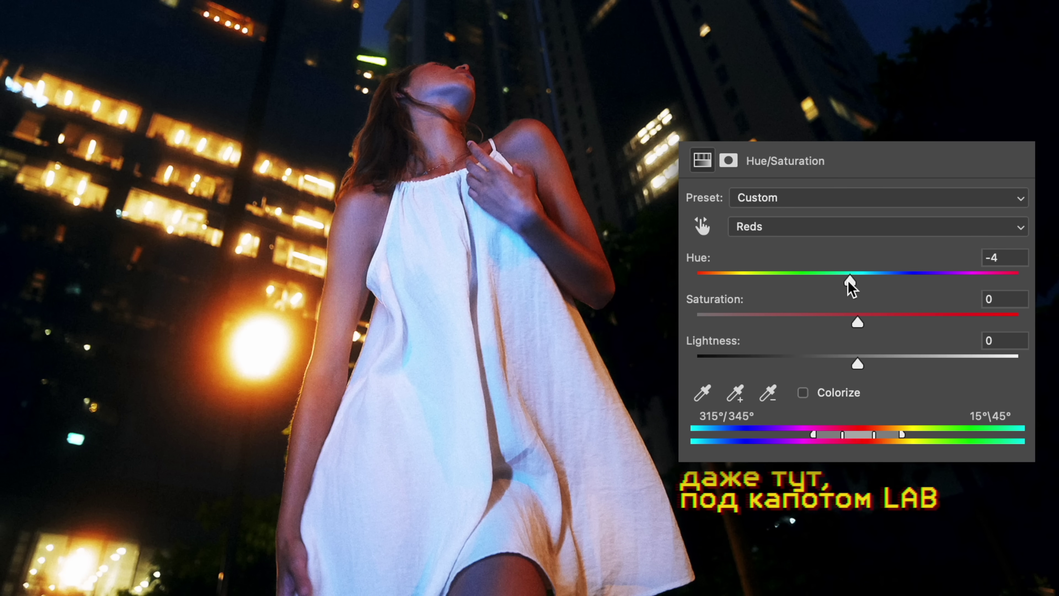
{"action": "mouse_move", "coordinate": [857, 322]}
{"action": "left_mouse_down"}
{"action": "mouse_move", "coordinate": [704, 322]}
{"action": "mouse_move", "coordinate": [851, 322]}
{"action": "left_mouse_up"}
{"action": "mouse_move", "coordinate": [858, 365]}
{"action": "left_mouse_down"}
{"action": "mouse_move", "coordinate": [919, 366]}
{"action": "mouse_move", "coordinate": [890, 369]}
{"action": "left_mouse_up"}
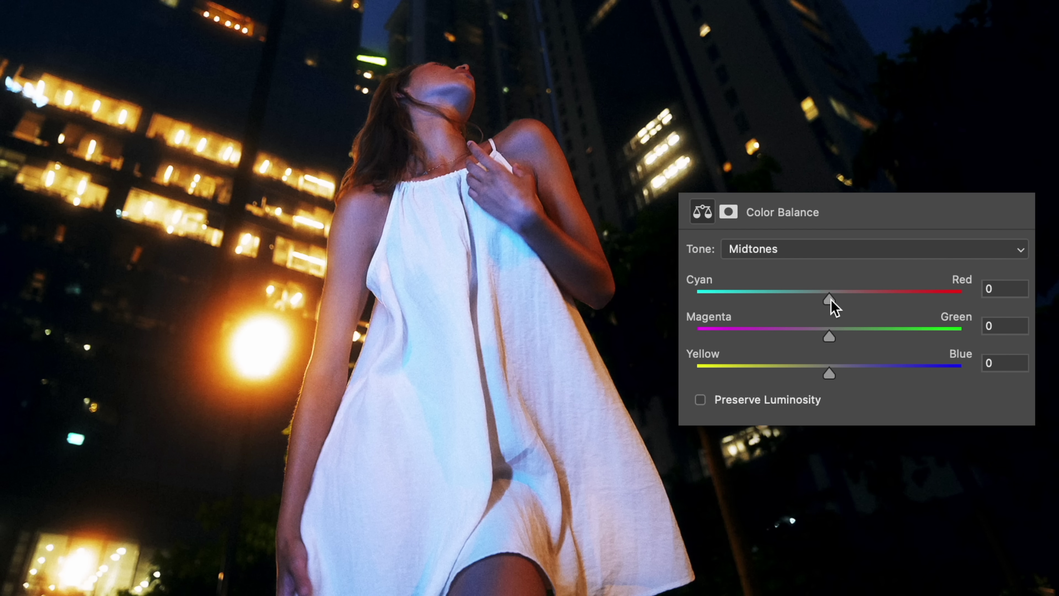
{"action": "mouse_move", "coordinate": [831, 300]}
{"action": "left_mouse_down"}
{"action": "mouse_move", "coordinate": [794, 297]}
{"action": "mouse_move", "coordinate": [846, 292]}
{"action": "left_mouse_up"}
{"action": "mouse_move", "coordinate": [821, 334]}
{"action": "left_mouse_down"}
{"action": "mouse_move", "coordinate": [762, 340]}
{"action": "mouse_move", "coordinate": [857, 348]}
{"action": "mouse_move", "coordinate": [823, 343]}
{"action": "left_mouse_up"}
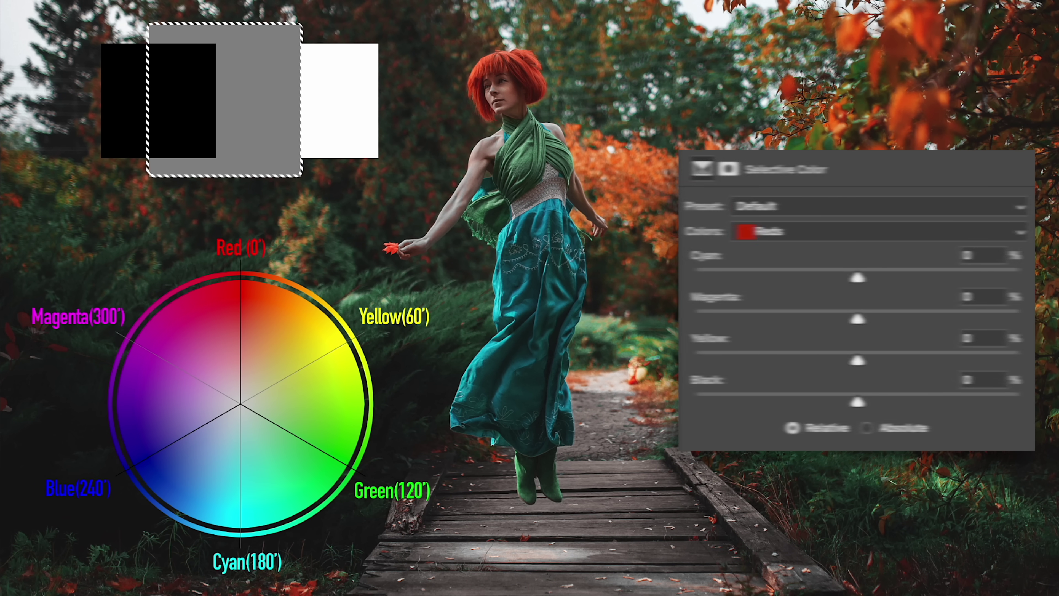
- Target Neutrals in Selective Color, preview cyan, yellow and magenta tints, and reset each to 0
{"action": "left_click", "coordinate": [782, 239]}
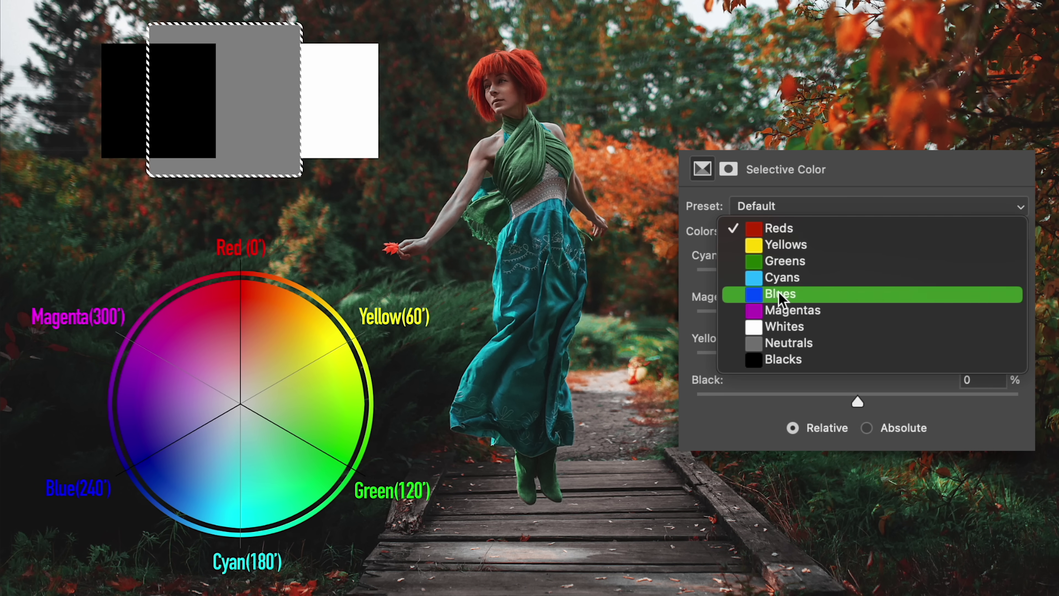
{"action": "left_click", "coordinate": [779, 346]}
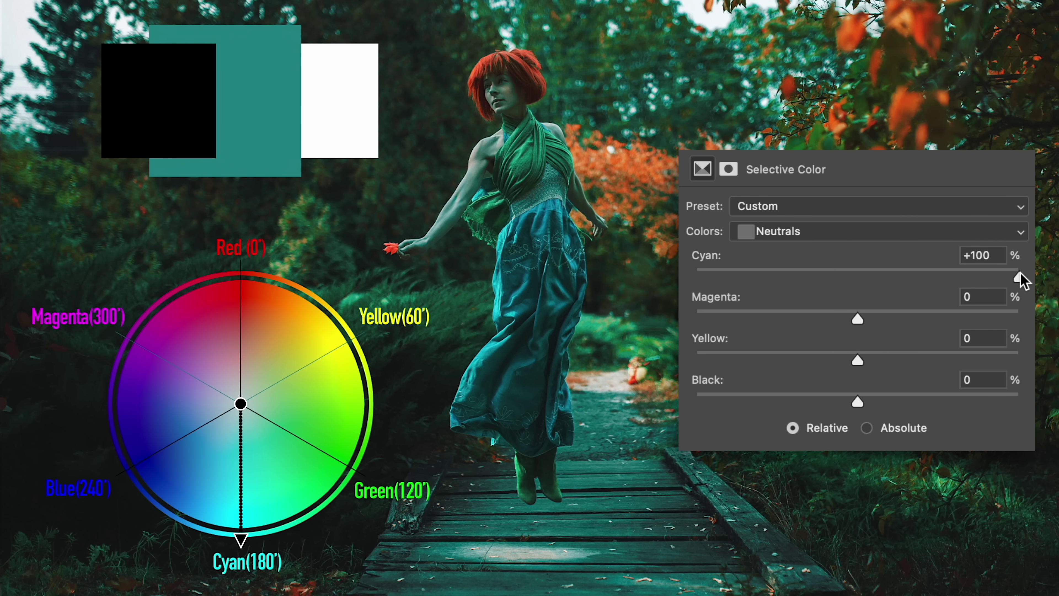
{"action": "key", "text": "ctrl+z"}
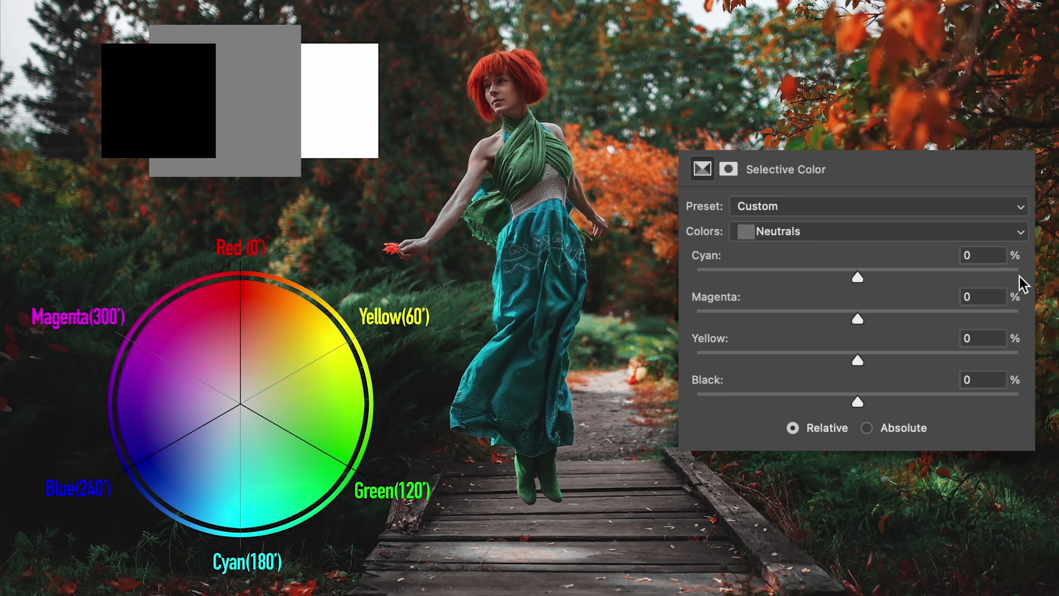
{"action": "left_click_drag", "start_coordinate": [860, 364], "coordinate": [861, 365]}
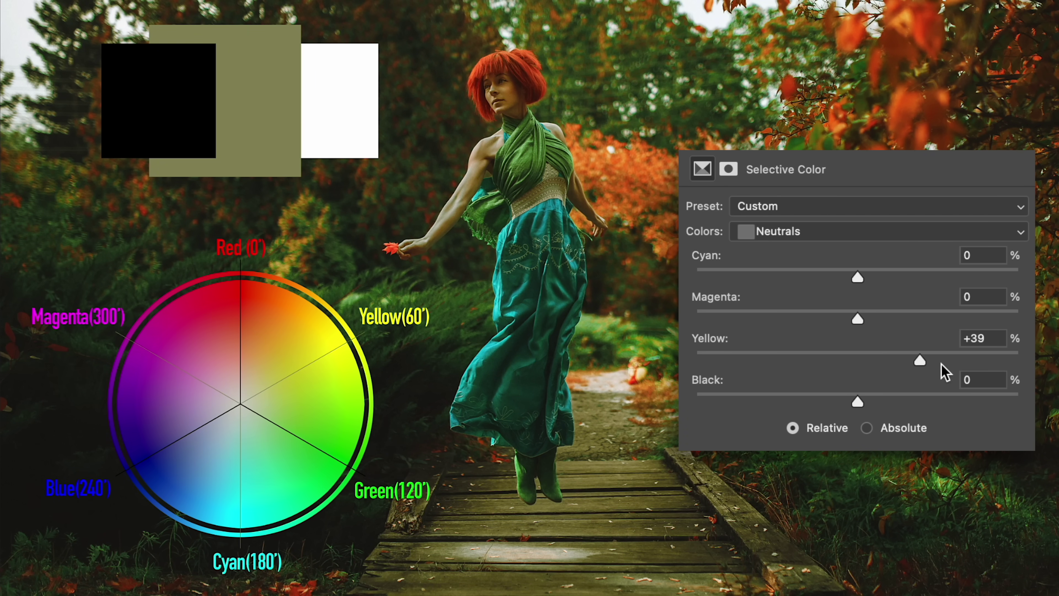
{"action": "mouse_move", "coordinate": [859, 320]}
{"action": "left_mouse_down"}
{"action": "mouse_move", "coordinate": [900, 321]}
{"action": "mouse_move", "coordinate": [856, 320]}
{"action": "left_mouse_up"}
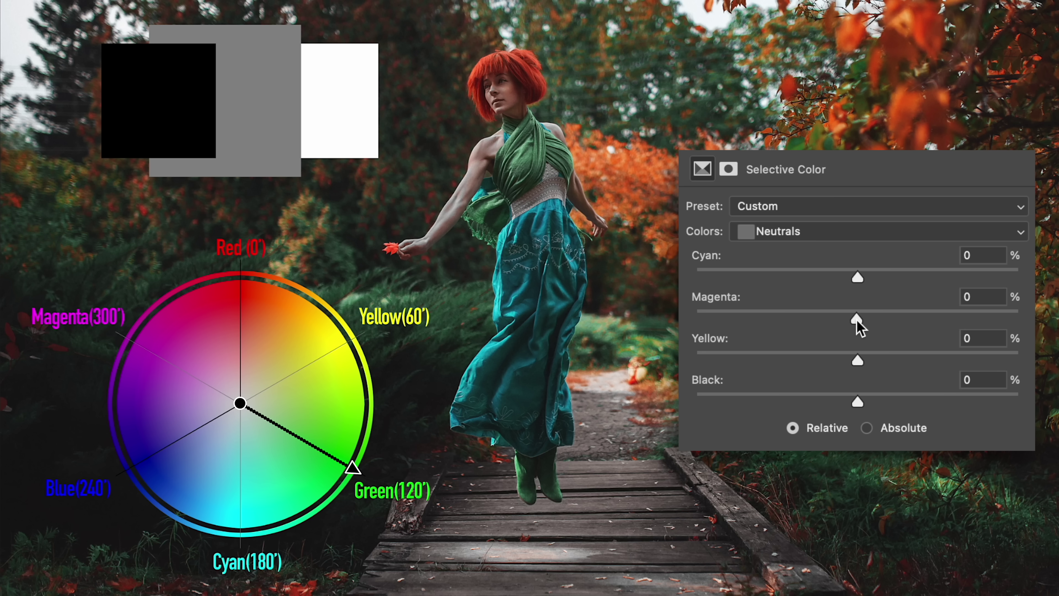
{"action": "left_click_drag", "start_coordinate": [856, 321], "coordinate": [694, 318]}
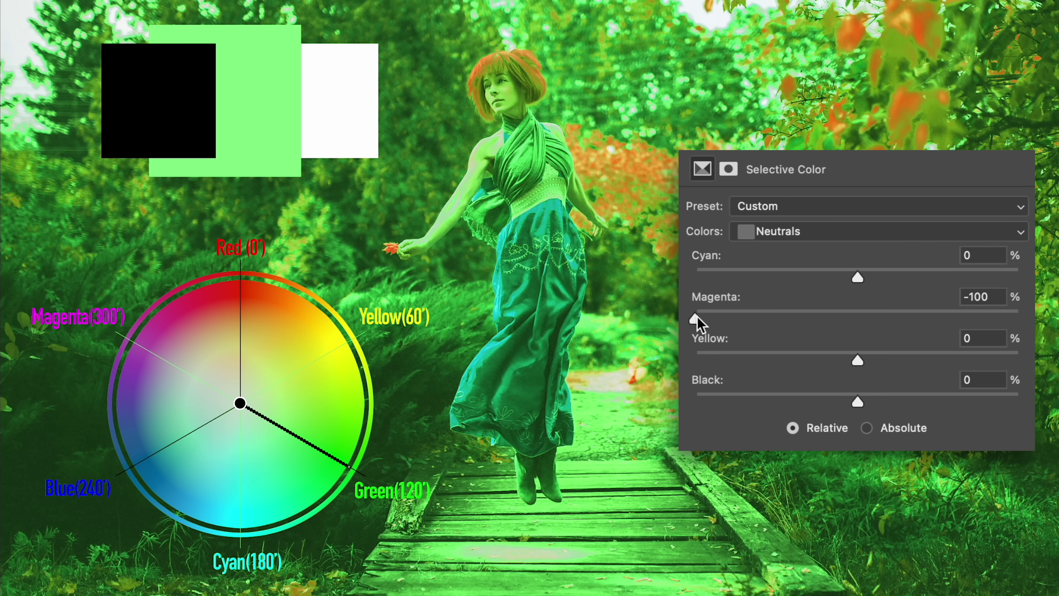
{"action": "key", "text": "ctrl+z"}
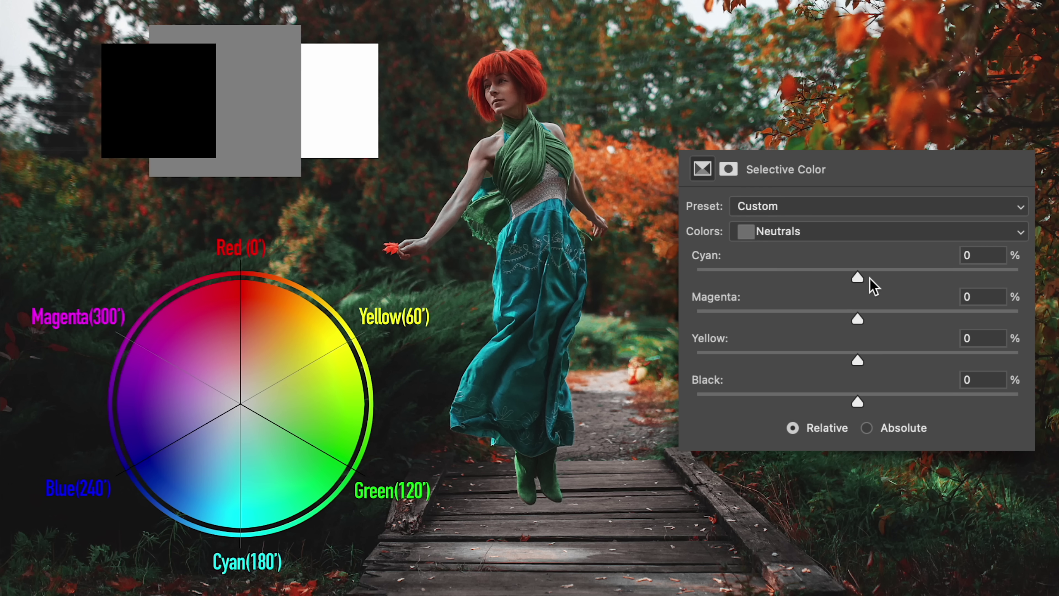
{"action": "left_click_drag", "start_coordinate": [857, 277], "coordinate": [695, 284]}
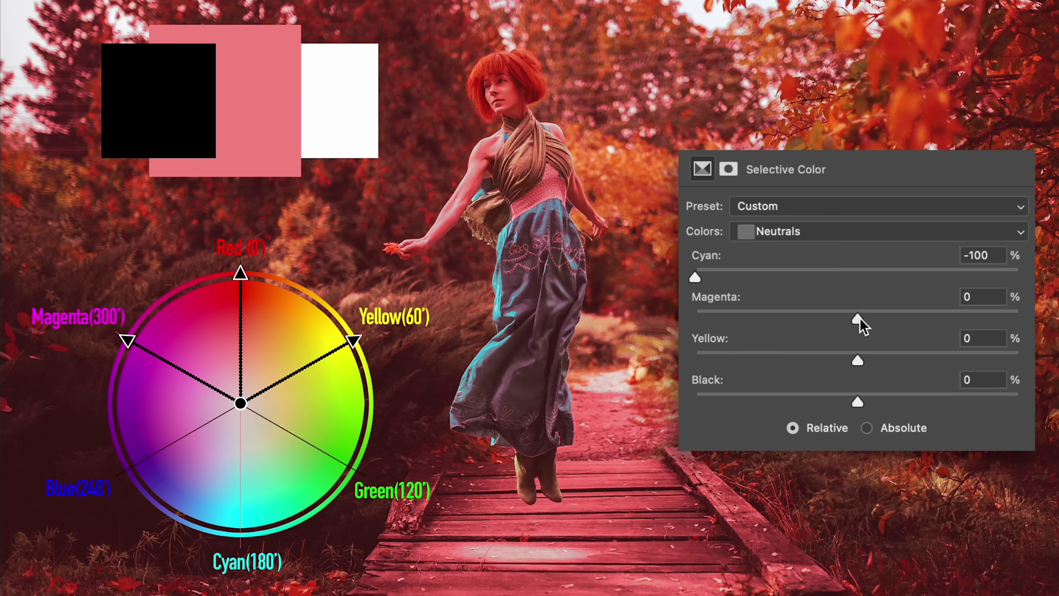
{"action": "left_click_drag", "start_coordinate": [859, 319], "coordinate": [1020, 322]}
{"action": "left_click_drag", "start_coordinate": [866, 359], "coordinate": [1014, 357]}
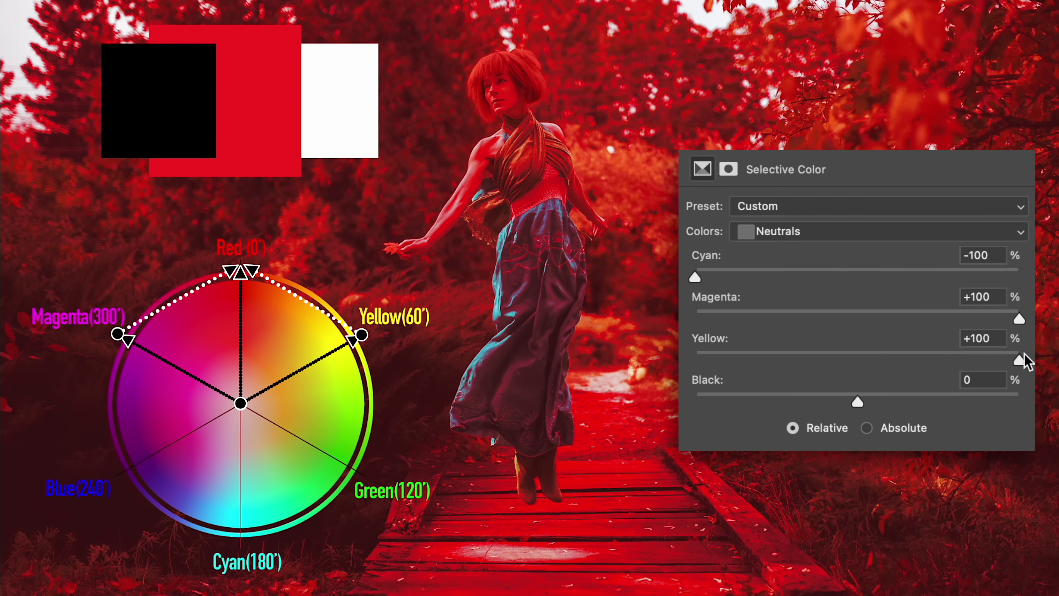
{"action": "left_click", "coordinate": [694, 278]}
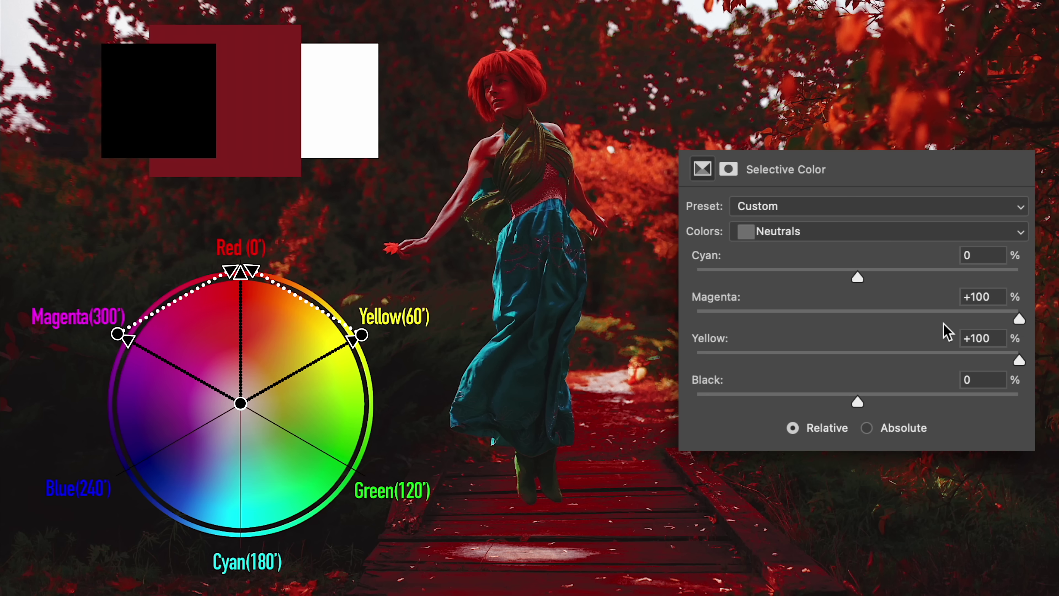
{"action": "left_click", "coordinate": [1019, 319]}
{"action": "left_click", "coordinate": [1019, 360]}
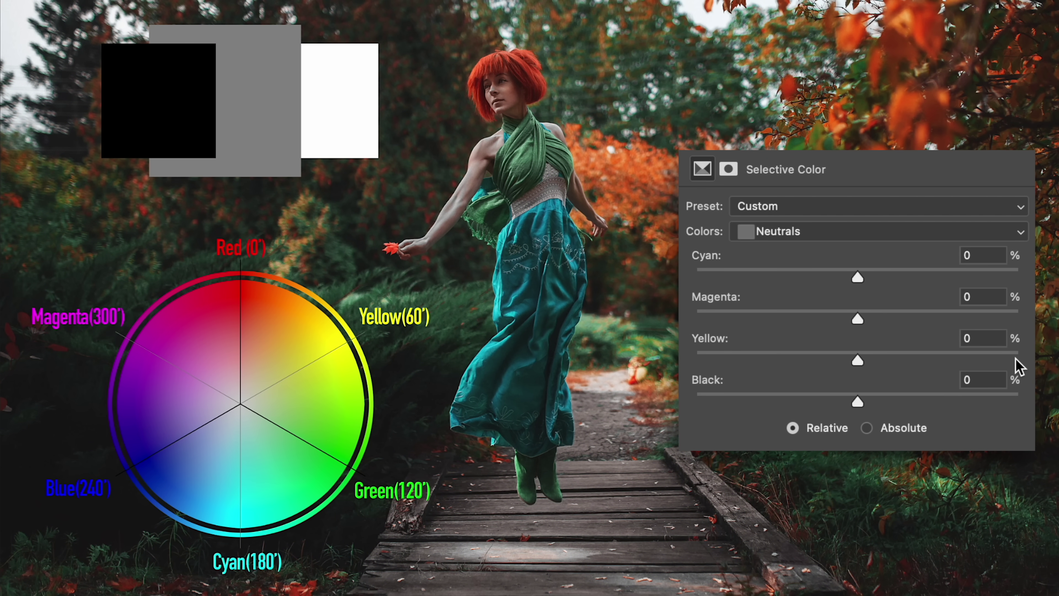
- Set the Cyans range to Yellow +100 and Magenta -100, toggling visibility to compare the green dress
{"action": "left_click", "coordinate": [791, 230]}
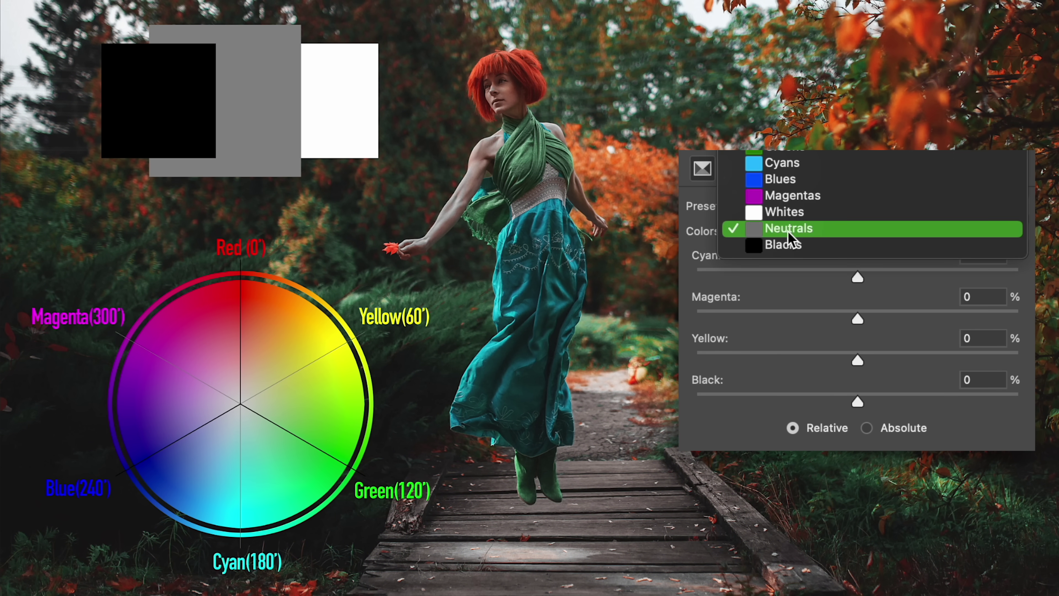
{"action": "left_click", "coordinate": [786, 164]}
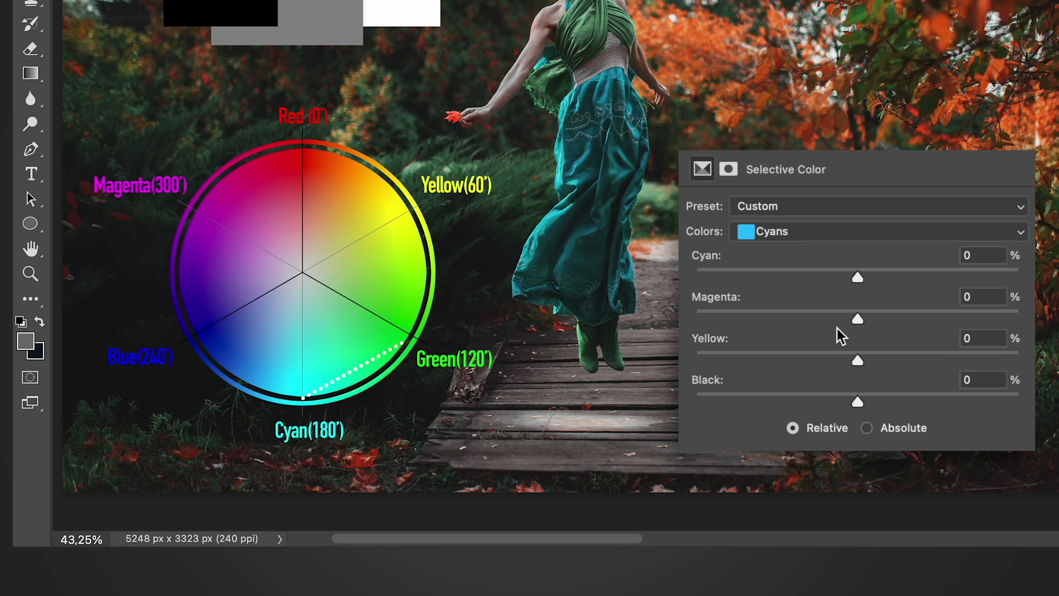
{"action": "left_click_drag", "start_coordinate": [858, 361], "coordinate": [1020, 361]}
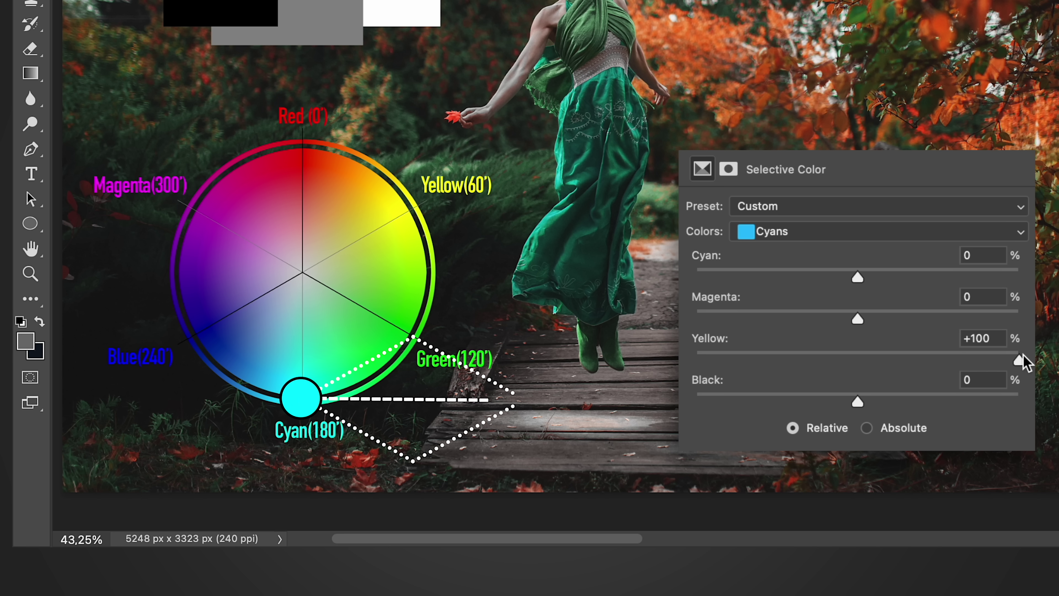
{"action": "left_click_drag", "start_coordinate": [857, 320], "coordinate": [693, 319]}
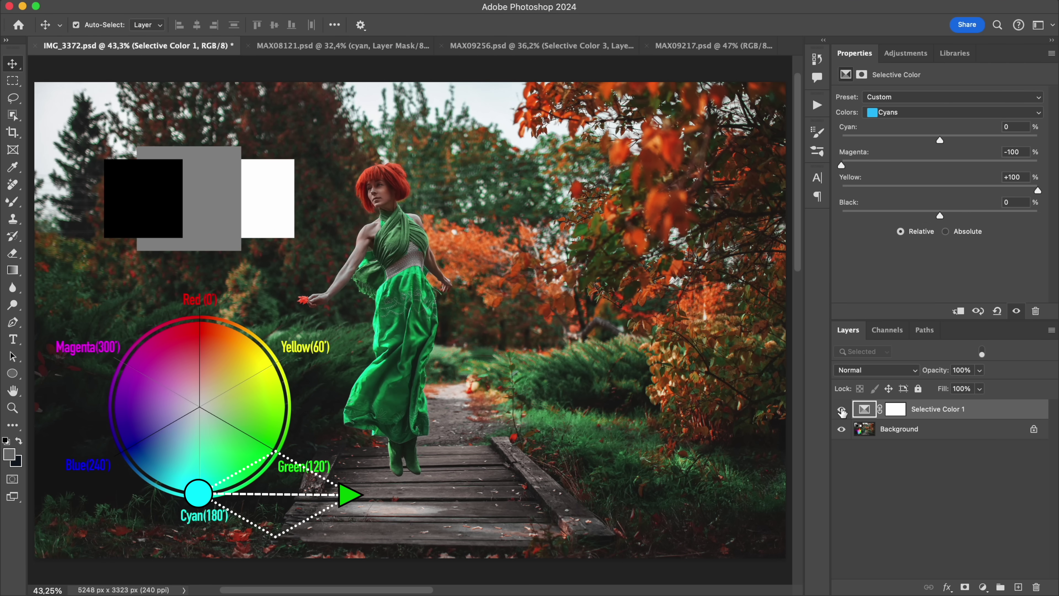
{"action": "left_click", "coordinate": [841, 410]}
{"action": "left_click", "coordinate": [841, 409]}
{"action": "left_click", "coordinate": [841, 409]}
- Set the Selective Color layer's blend mode to Color and lower the cyans' Cyan to -62
{"action": "left_click", "coordinate": [866, 369]}
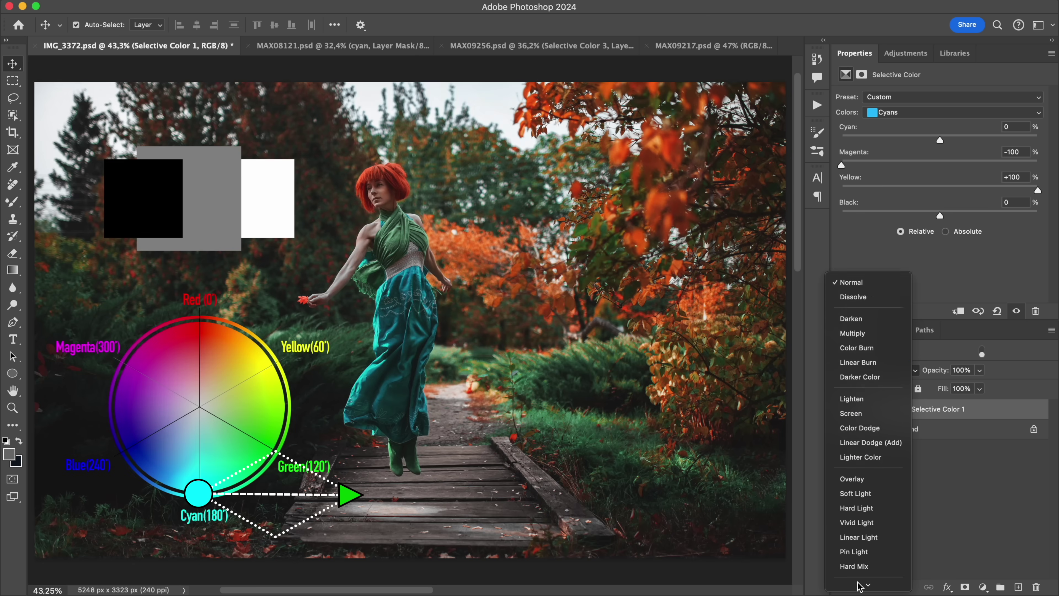
{"action": "left_click", "coordinate": [849, 566]}
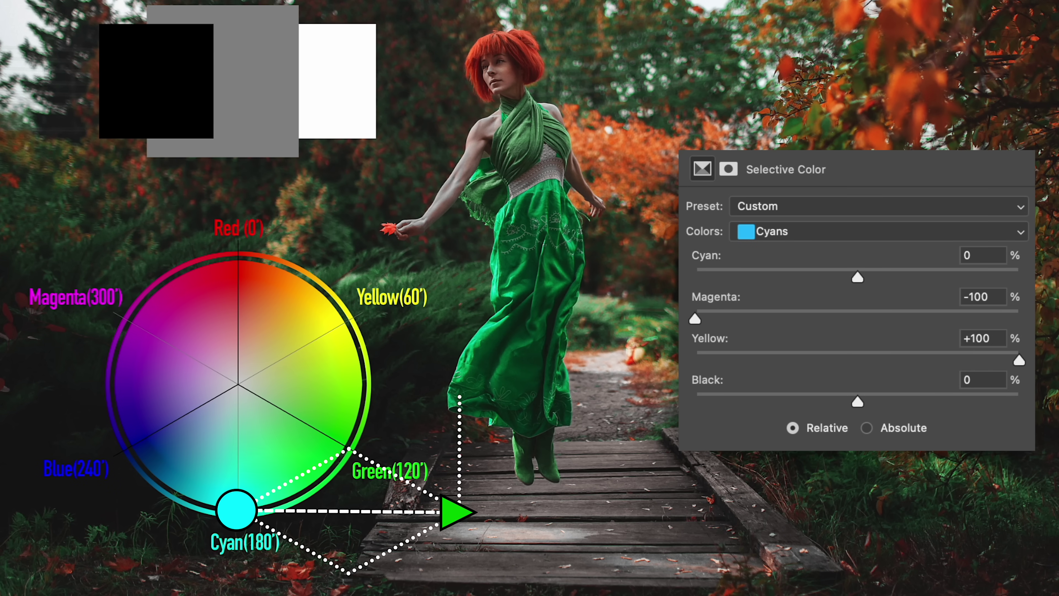
{"action": "mouse_move", "coordinate": [857, 277]}
{"action": "left_mouse_down"}
{"action": "mouse_move", "coordinate": [755, 277]}
{"action": "mouse_move", "coordinate": [684, 292]}
{"action": "left_mouse_up"}
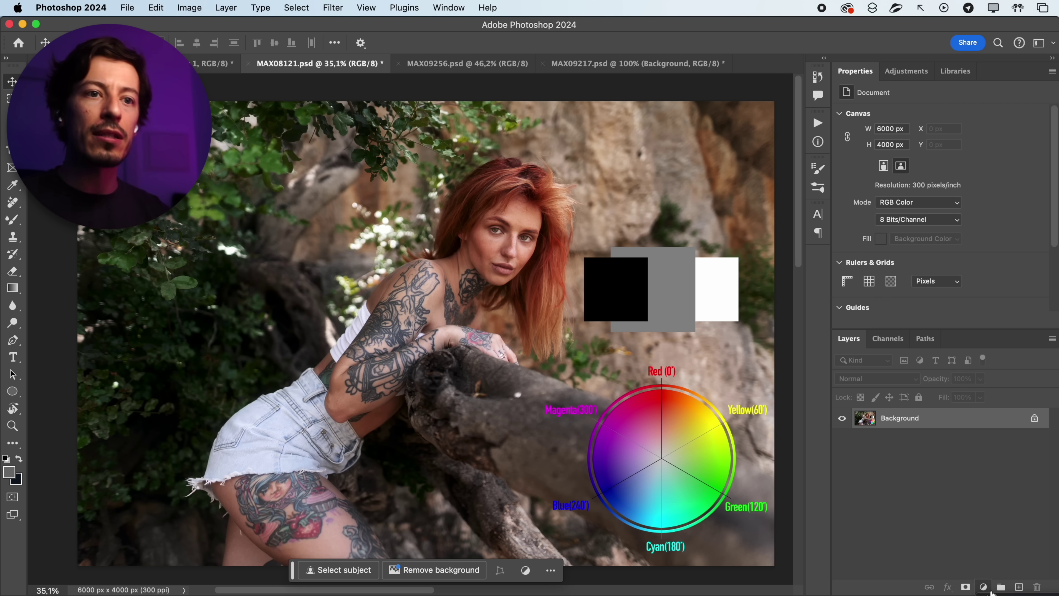
- Add a Selective Color layer targeting Reds with Cyan -74 and Black +36
{"action": "left_click", "coordinate": [984, 588]}
{"action": "left_click", "coordinate": [1009, 576]}
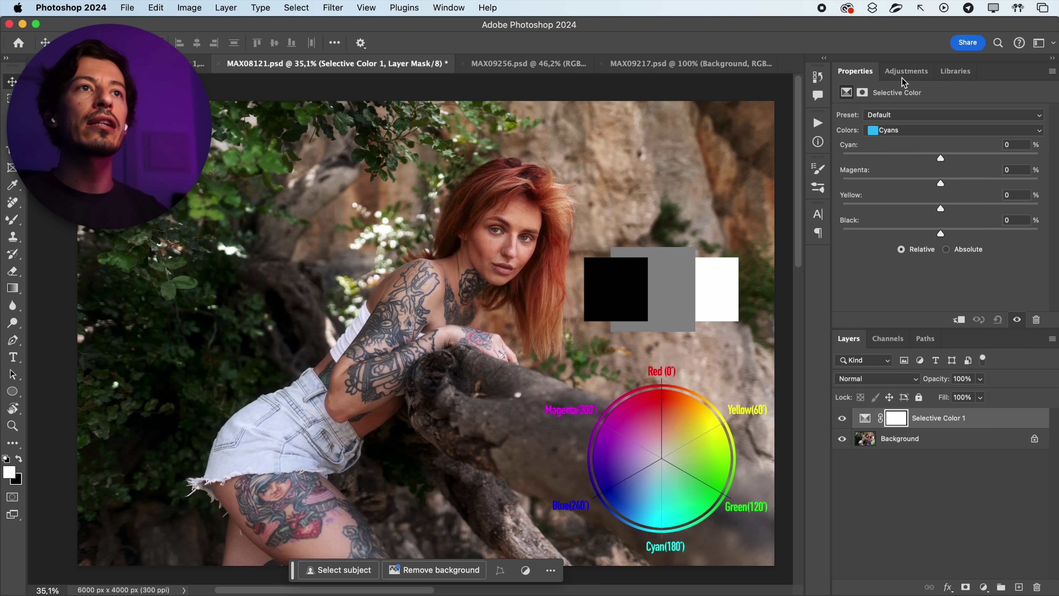
{"action": "left_click", "coordinate": [889, 132]}
{"action": "left_click", "coordinate": [898, 98]}
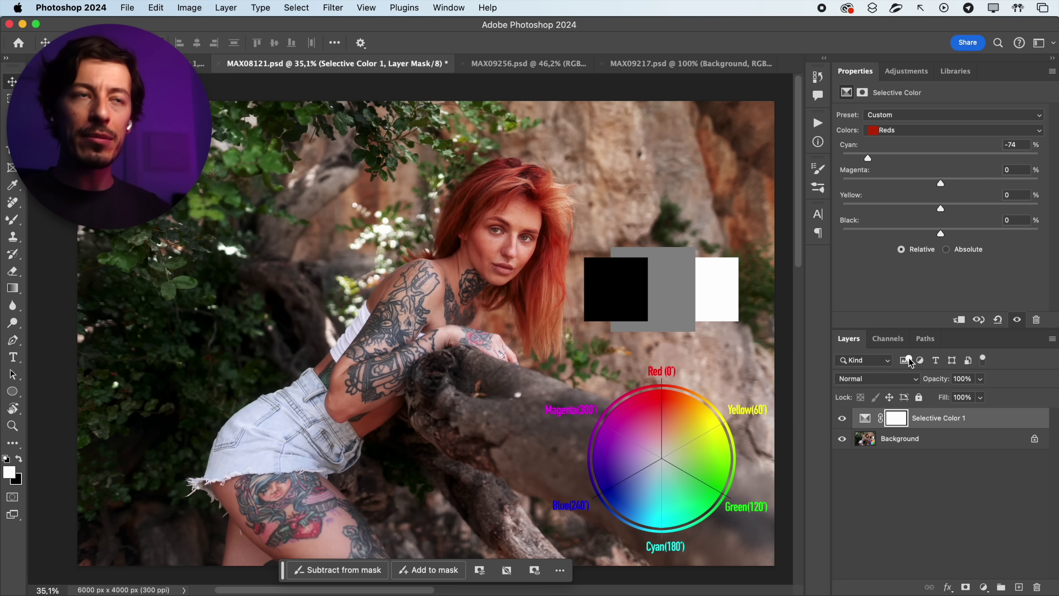
{"action": "left_click_drag", "start_coordinate": [944, 234], "coordinate": [985, 234]}
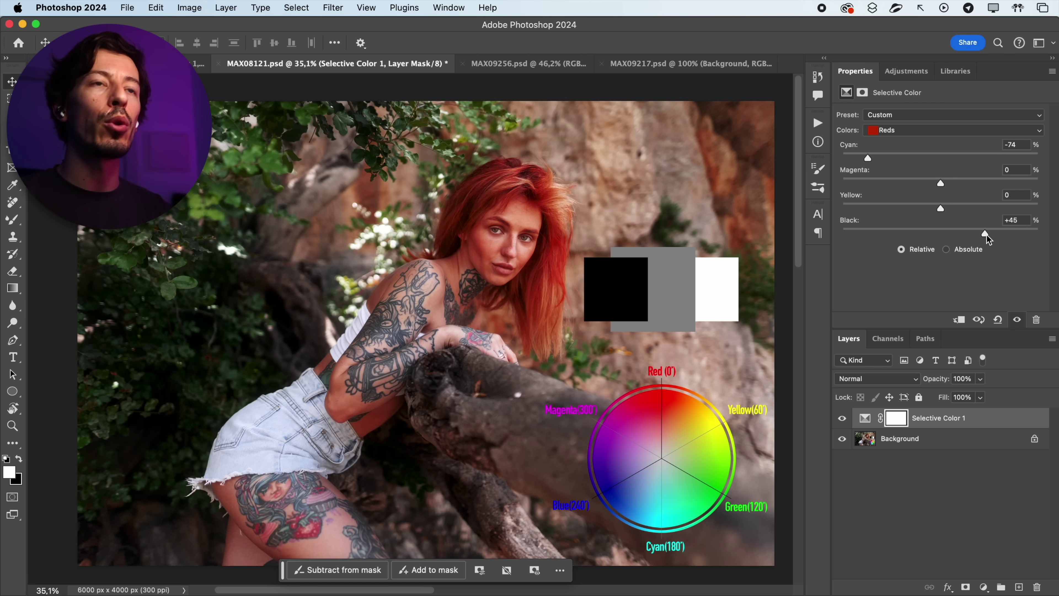
{"action": "left_click", "coordinate": [978, 233]}
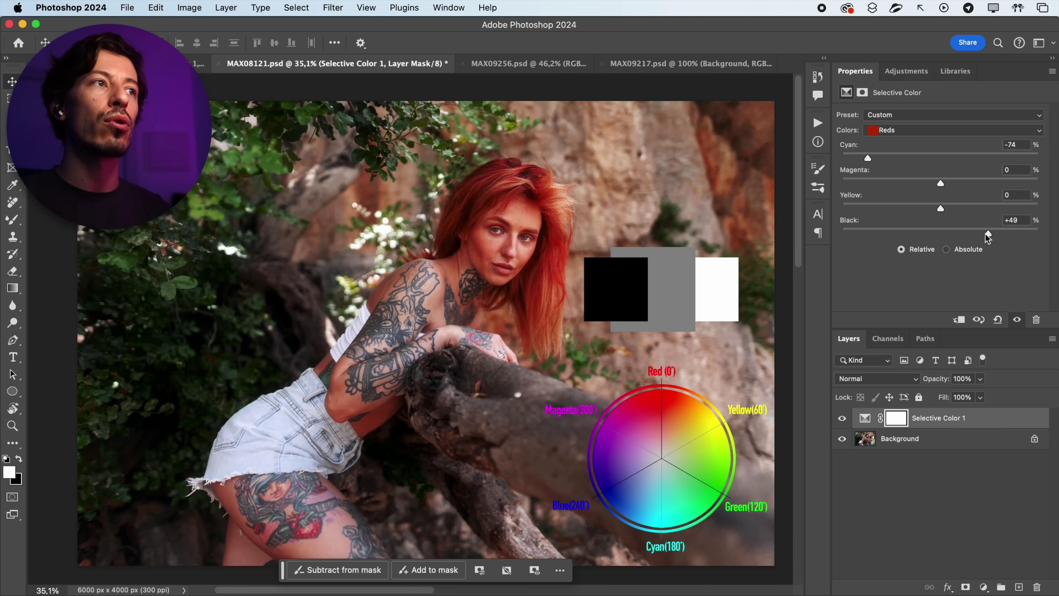
{"action": "left_click_drag", "start_coordinate": [977, 234], "coordinate": [977, 235]}
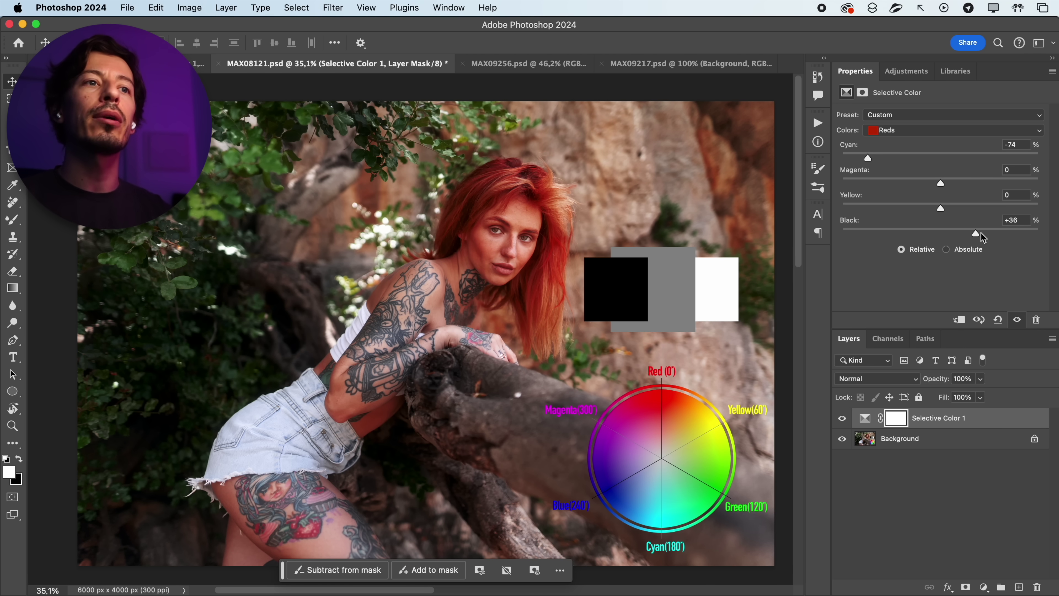
- Toggle the red-hair adjustment's visibility to compare, leaving it switched on
{"action": "left_click", "coordinate": [842, 418]}
{"action": "left_click", "coordinate": [842, 418]}
{"action": "left_click", "coordinate": [842, 418]}
{"action": "left_click", "coordinate": [842, 418]}
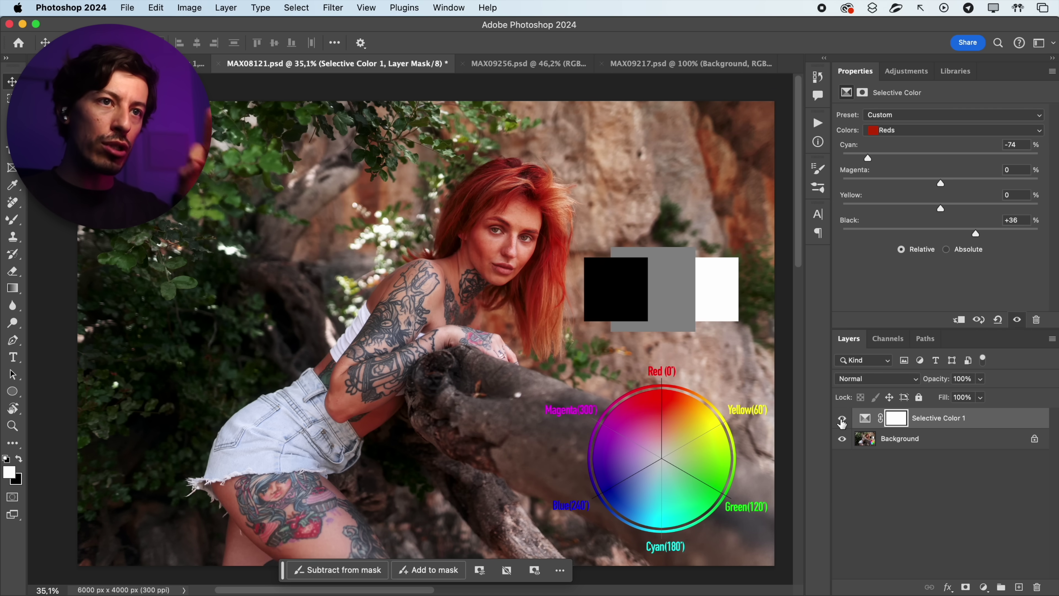
{"action": "left_click", "coordinate": [842, 418]}
{"action": "left_click", "coordinate": [842, 418]}
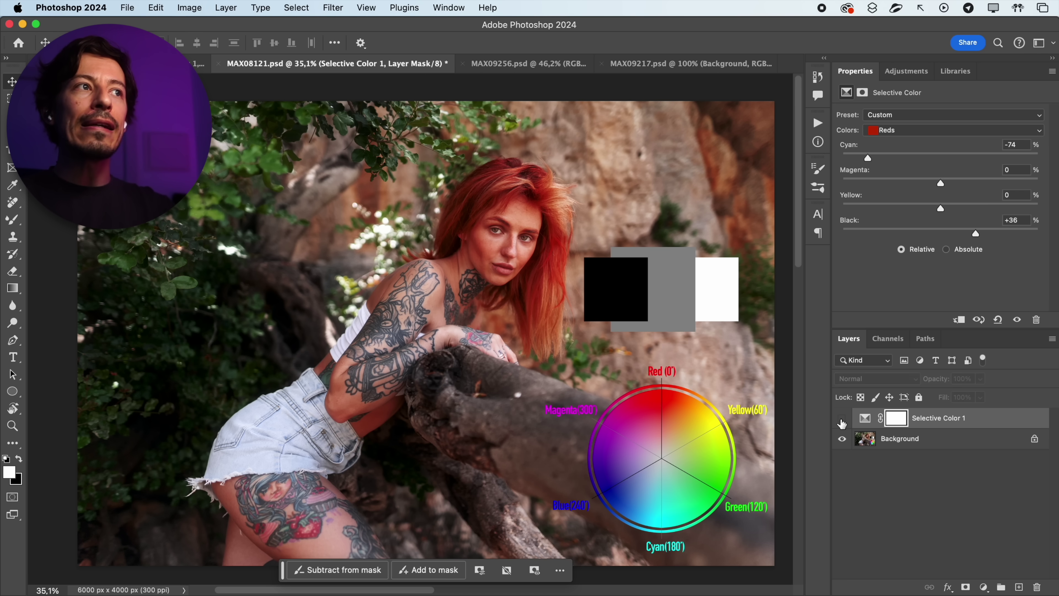
{"action": "left_click", "coordinate": [842, 419]}
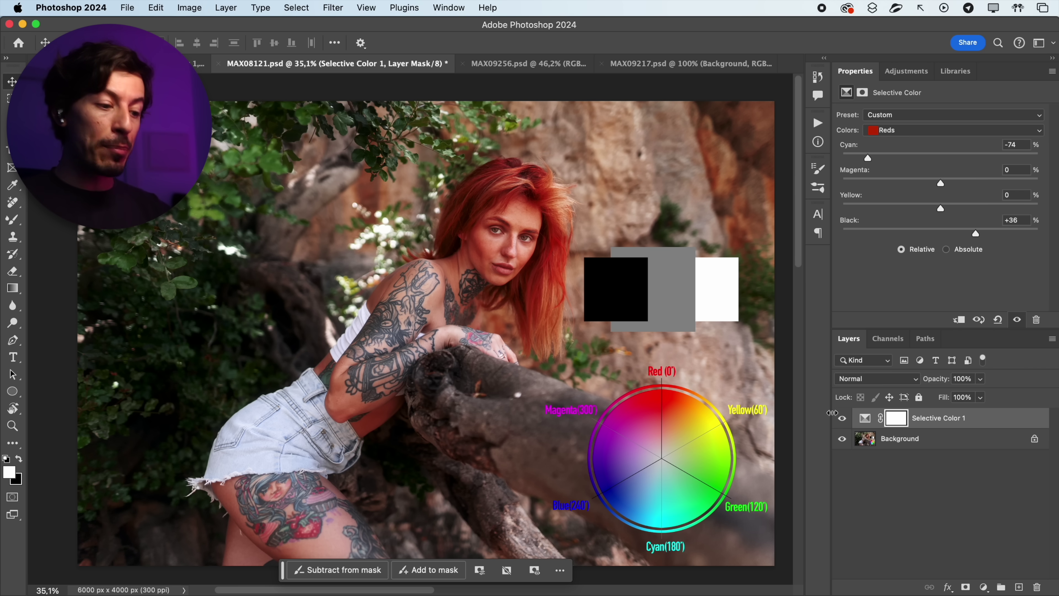
- Invert the layer mask to black and brush white over the right-side hair to restore the red
{"action": "key", "text": "ctrl+i"}
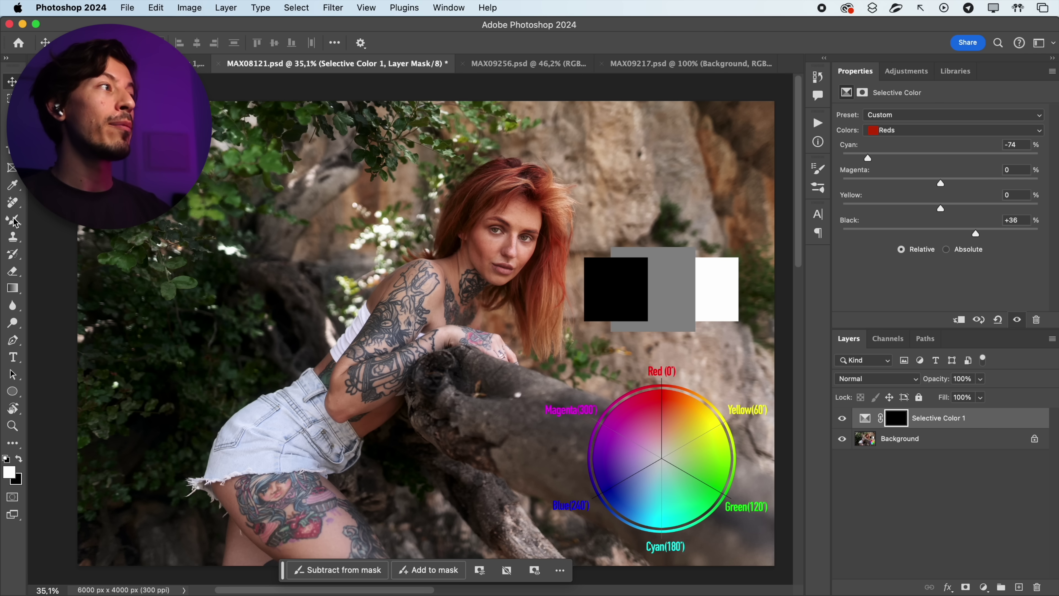
{"action": "left_click_drag", "start_coordinate": [15, 222], "coordinate": [52, 221]}
{"action": "left_click_drag", "start_coordinate": [563, 270], "coordinate": [547, 353]}
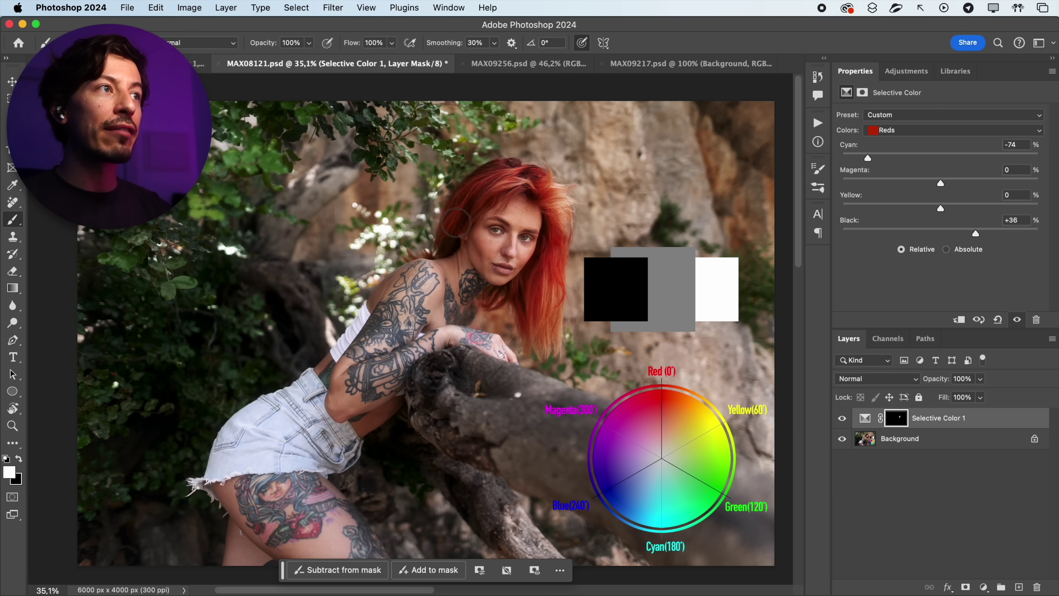
{"action": "left_click", "coordinate": [984, 588]}
- Add a second Selective Color layer with Reds at Cyan -100, Magenta -43, Yellow +56, Black +100
{"action": "left_click", "coordinate": [1039, 282]}
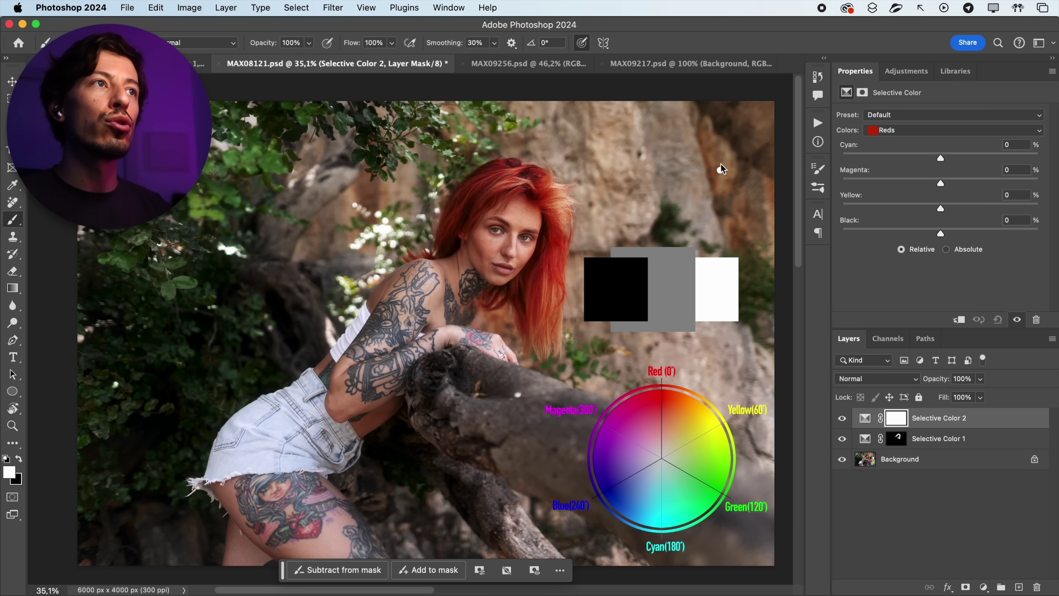
{"action": "left_click_drag", "start_coordinate": [676, 194], "coordinate": [706, 122]}
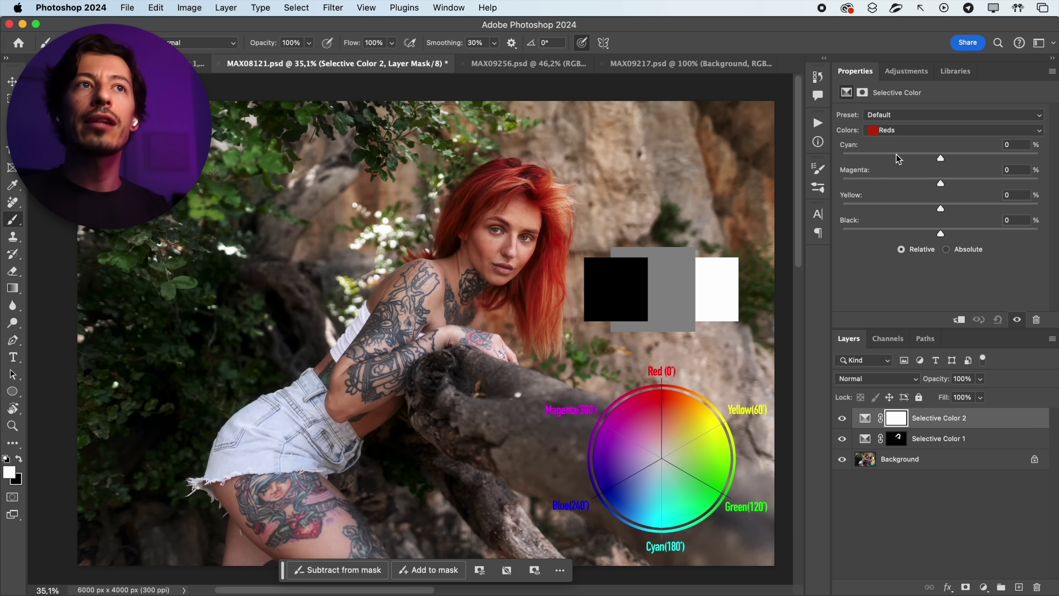
{"action": "left_click_drag", "start_coordinate": [873, 159], "coordinate": [840, 158]}
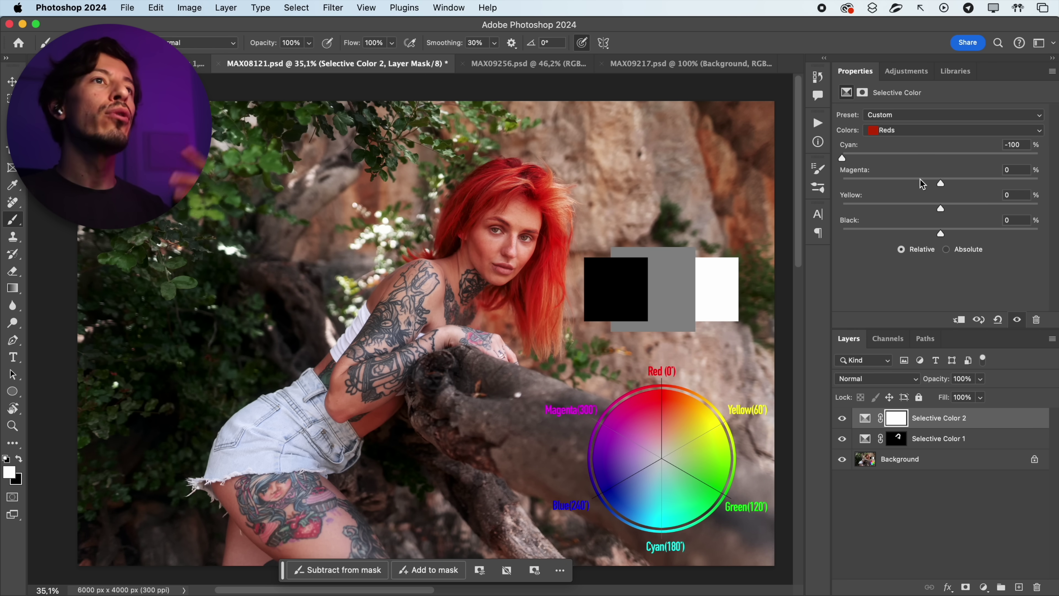
{"action": "left_click_drag", "start_coordinate": [940, 233], "coordinate": [1027, 233]}
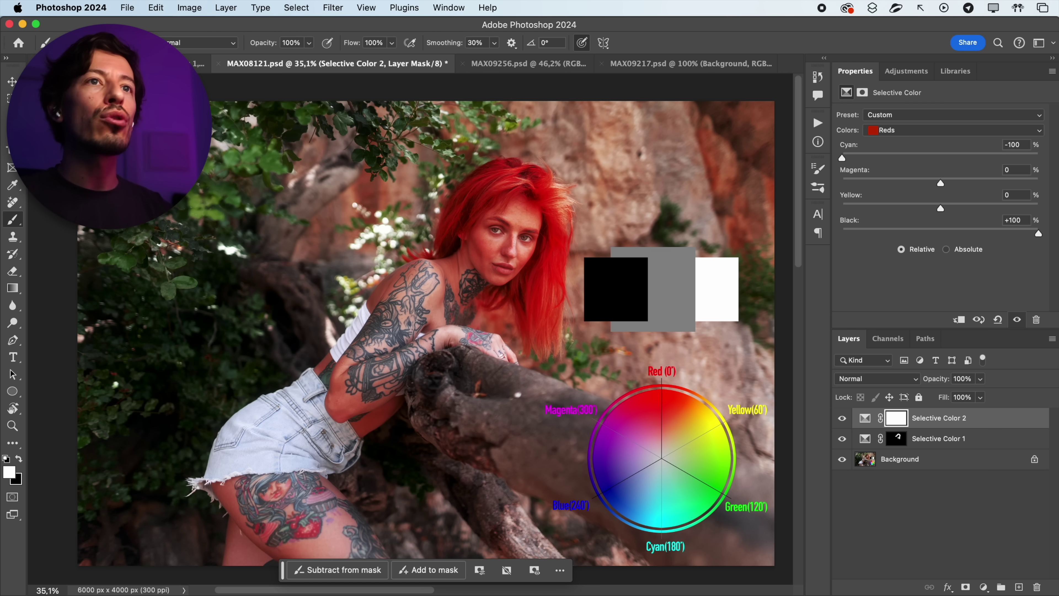
{"action": "left_click", "coordinate": [842, 418]}
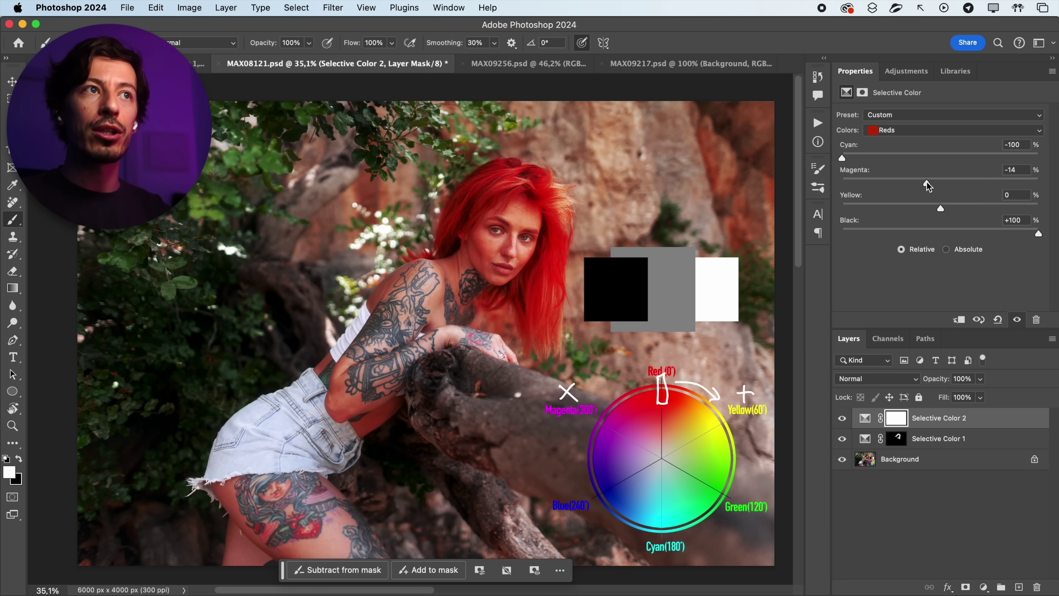
{"action": "left_click_drag", "start_coordinate": [992, 208], "coordinate": [994, 208]}
{"action": "left_click_drag", "start_coordinate": [926, 182], "coordinate": [899, 185]}
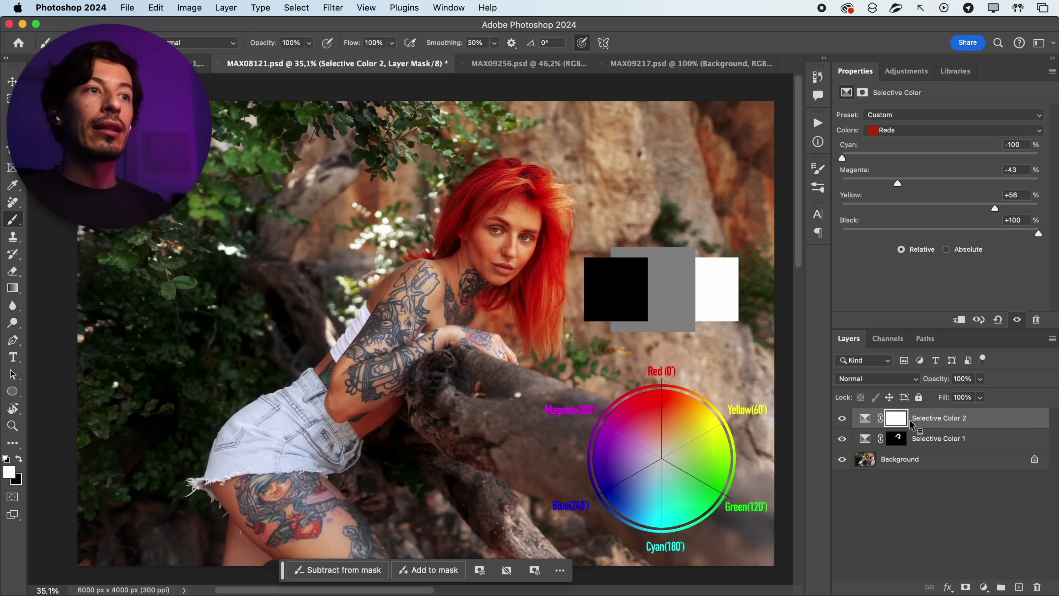
- Switch the foreground to black and paint Selective Color 2's mask to confine the orange-red shift
{"action": "key", "text": "x"}
{"action": "key", "text": "bracketright"}
{"action": "key", "text": "bracketright"}
{"action": "key", "text": "bracketright"}
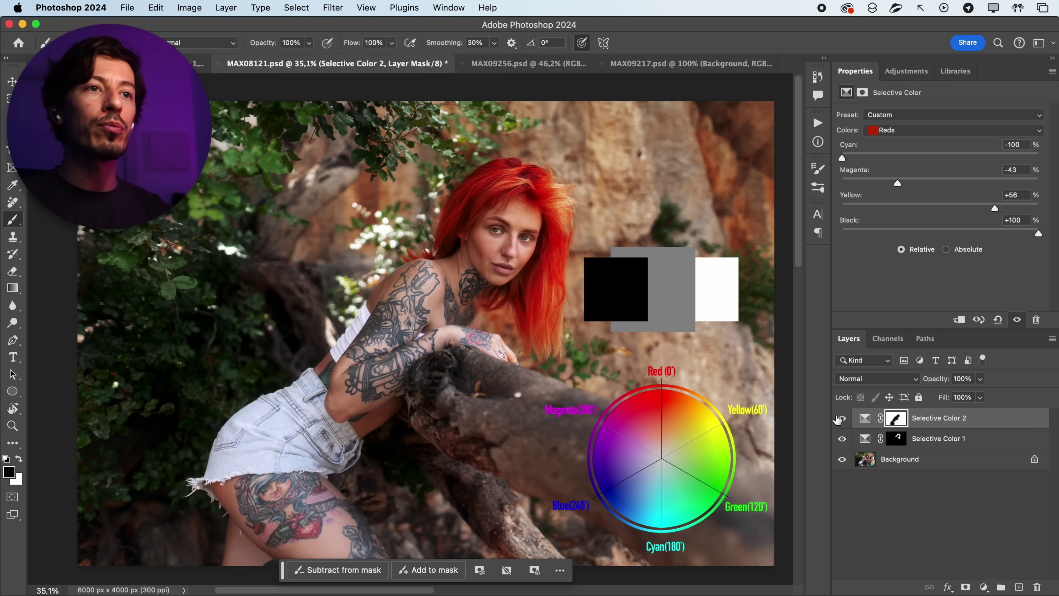
{"action": "left_click_drag", "start_coordinate": [455, 405], "coordinate": [510, 506]}
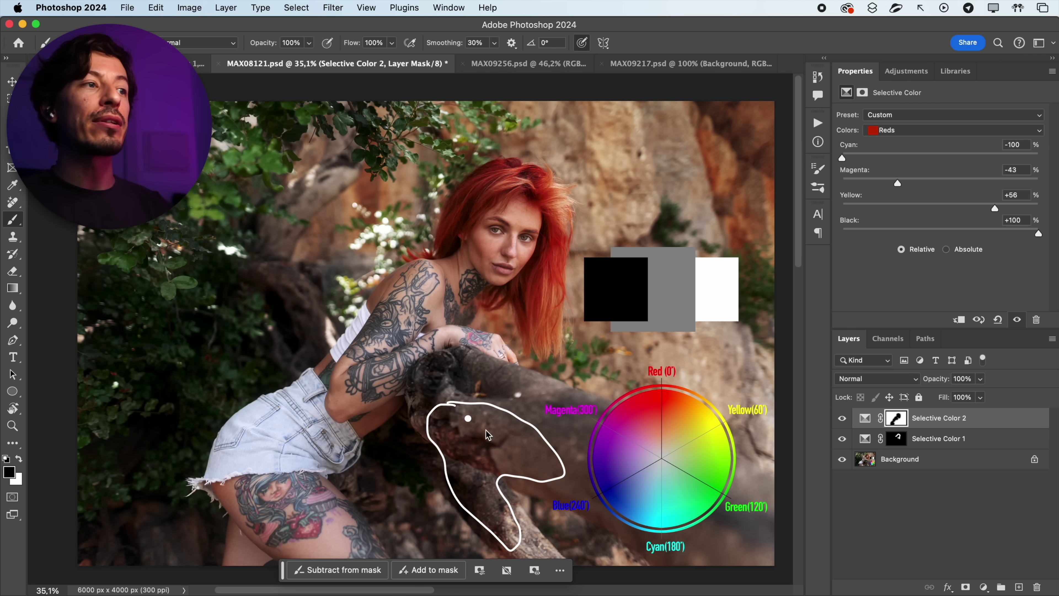
{"action": "left_click_drag", "start_coordinate": [465, 449], "coordinate": [481, 487]}
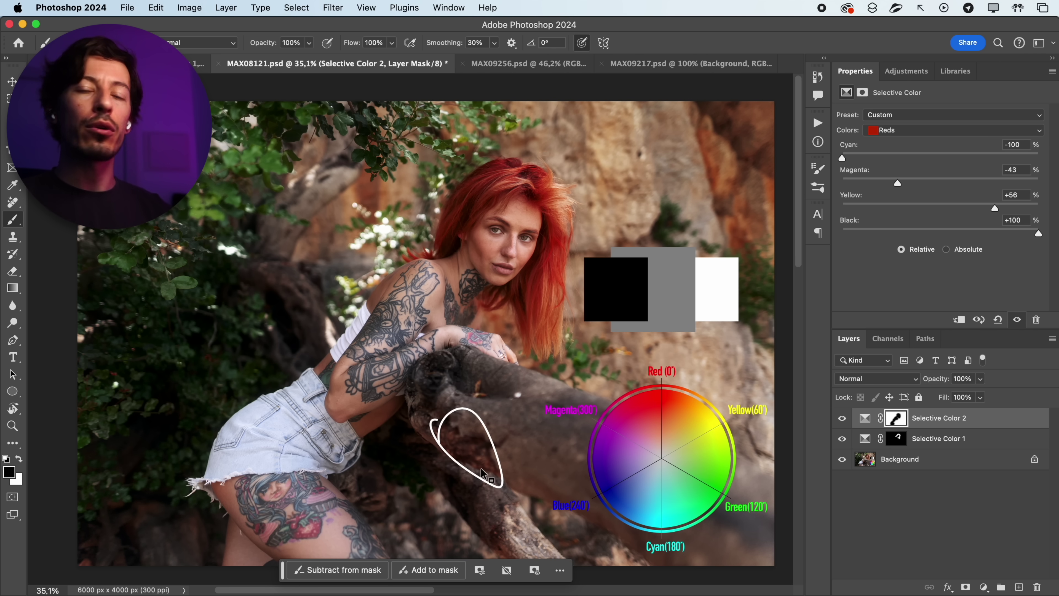
- Add a third Selective Color layer, raise the Reds Black to about +12, and compare it on and off
{"action": "left_click", "coordinate": [983, 587]}
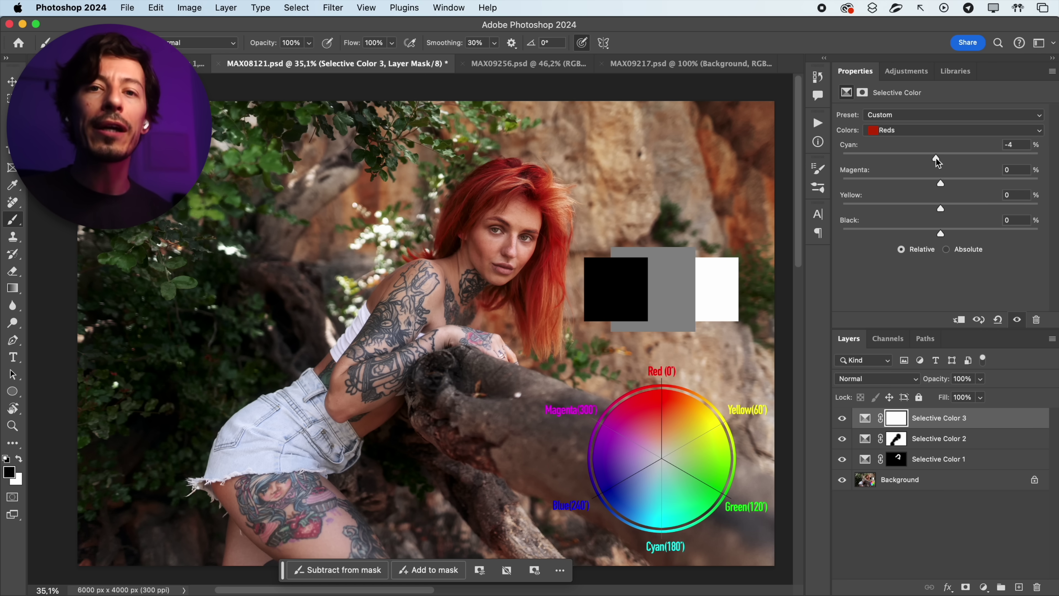
{"action": "mouse_move", "coordinate": [940, 233]}
{"action": "left_mouse_down"}
{"action": "mouse_move", "coordinate": [957, 232]}
{"action": "mouse_move", "coordinate": [943, 232]}
{"action": "left_mouse_up"}
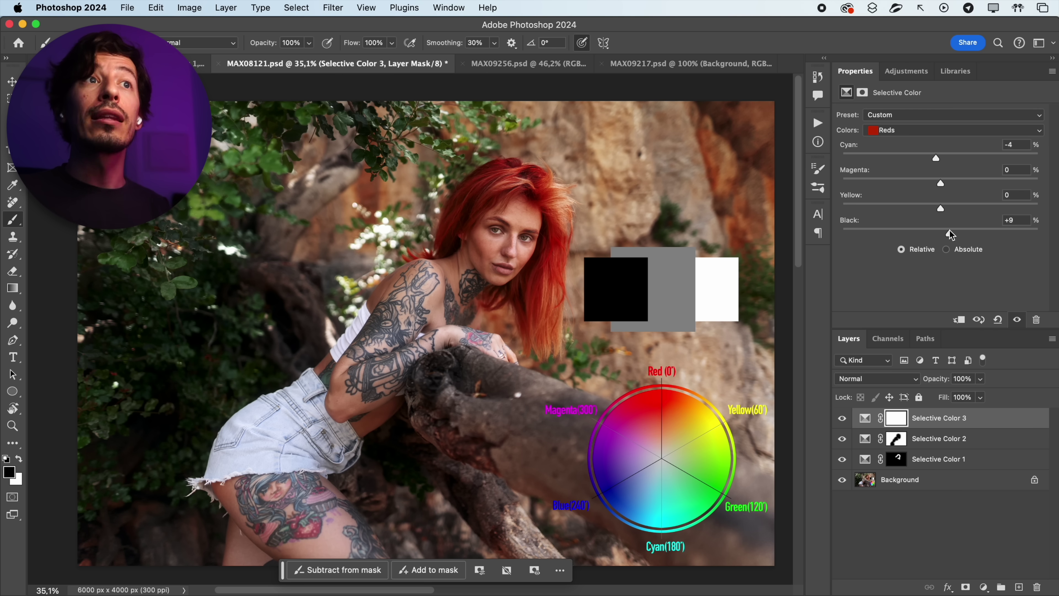
{"action": "left_click_drag", "start_coordinate": [949, 230], "coordinate": [955, 231]}
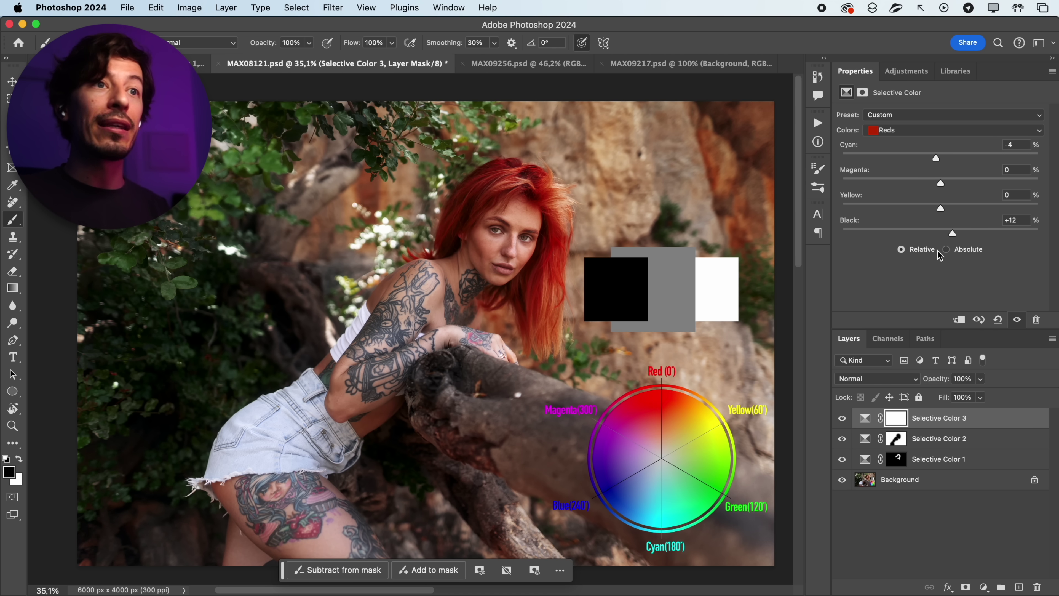
{"action": "left_click", "coordinate": [1016, 320]}
{"action": "left_click", "coordinate": [1016, 319]}
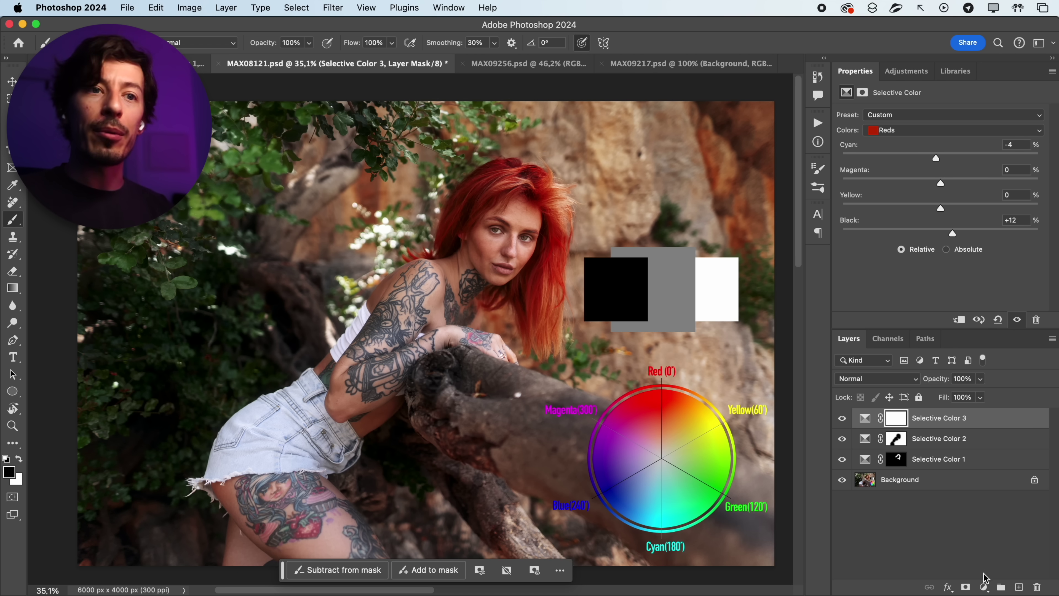
- Create a Selective Color layer targeting Greens with Magenta -80 and Black +79, then compare
{"action": "left_click", "coordinate": [984, 587]}
{"action": "left_click", "coordinate": [967, 570]}
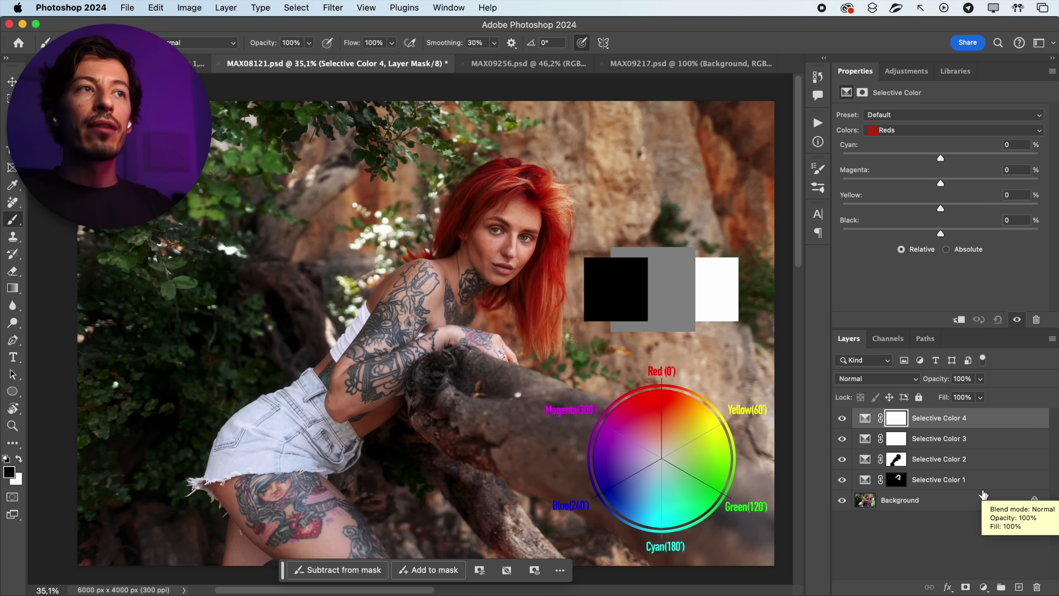
{"action": "left_click", "coordinate": [892, 130]}
{"action": "left_click", "coordinate": [894, 129]}
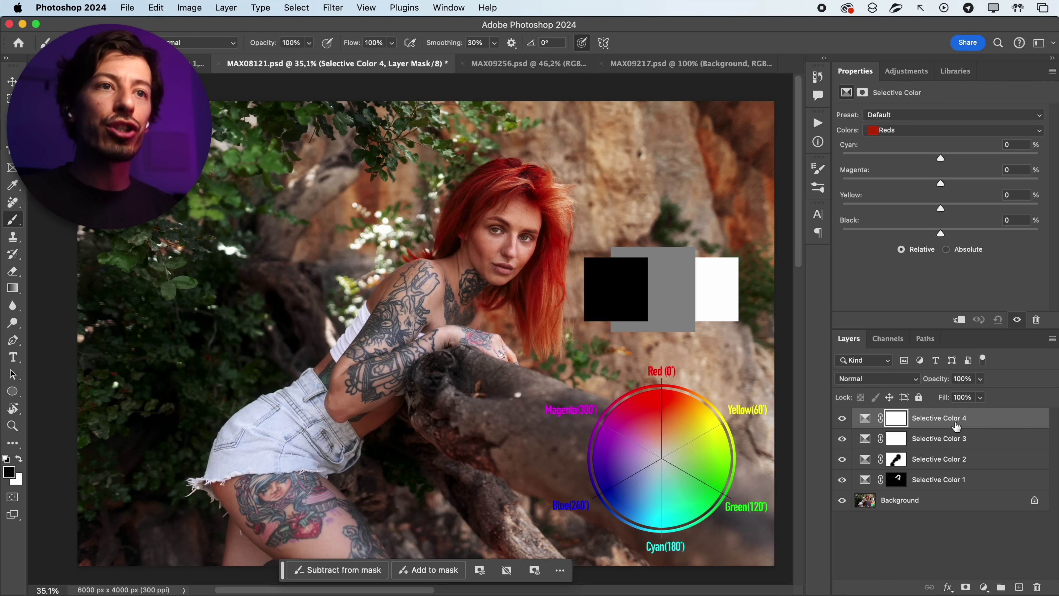
{"action": "left_click", "coordinate": [896, 130]}
{"action": "left_click", "coordinate": [901, 148]}
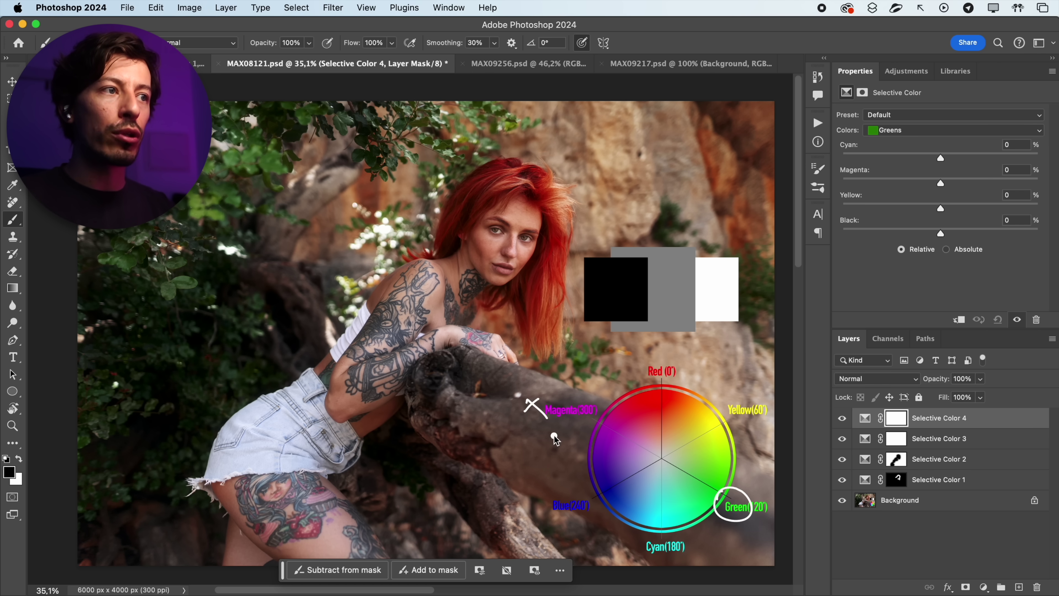
{"action": "left_click_drag", "start_coordinate": [905, 183], "coordinate": [861, 182]}
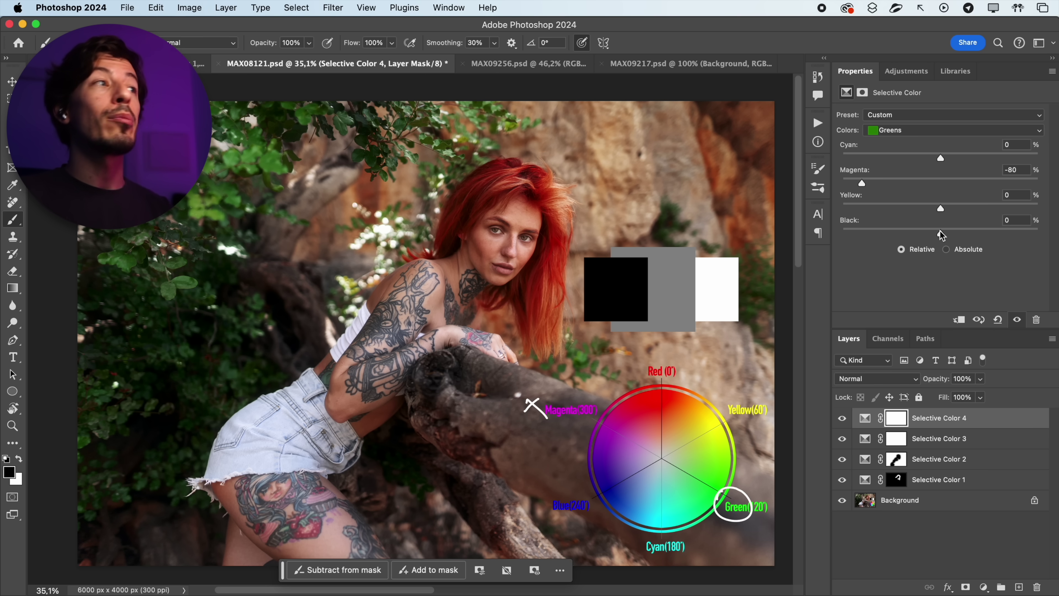
{"action": "left_click_drag", "start_coordinate": [941, 233], "coordinate": [980, 232]}
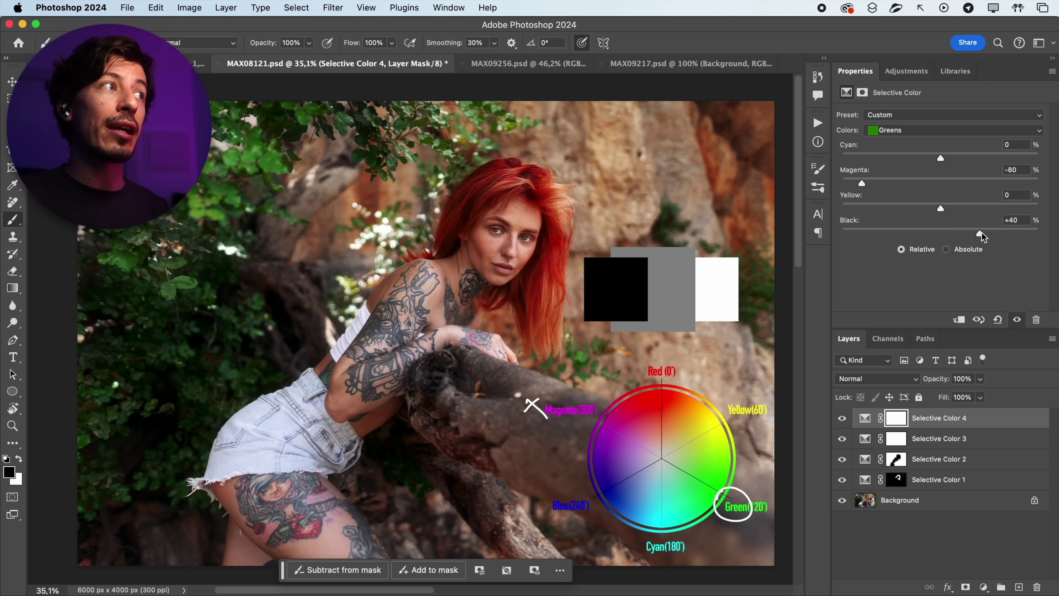
{"action": "left_click", "coordinate": [842, 417]}
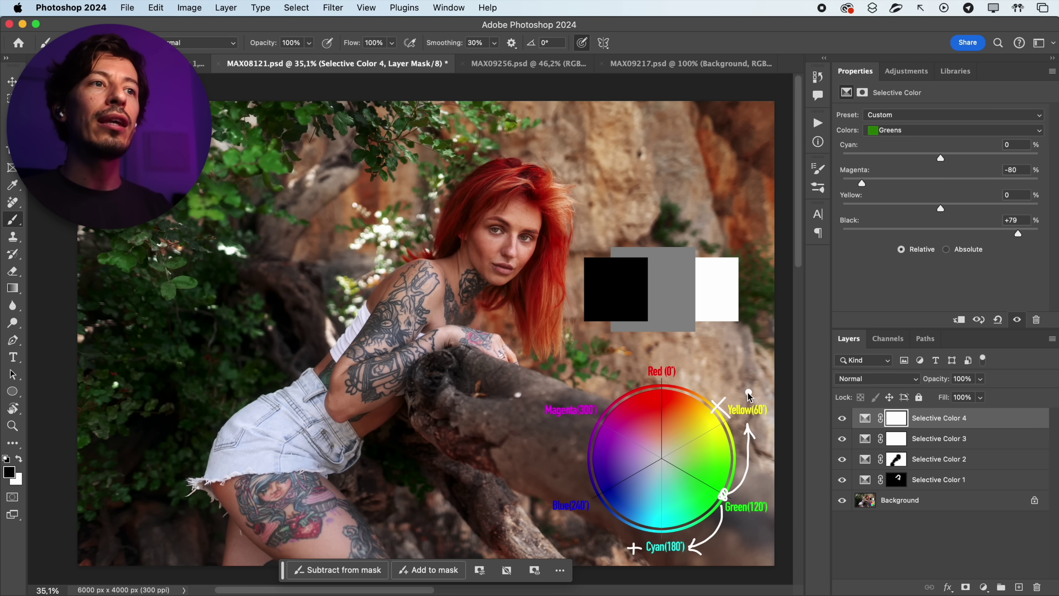
- Remove all yellow from the Greens (-100), then add a fifth Selective Color layer
{"action": "left_click_drag", "start_coordinate": [877, 207], "coordinate": [815, 205]}
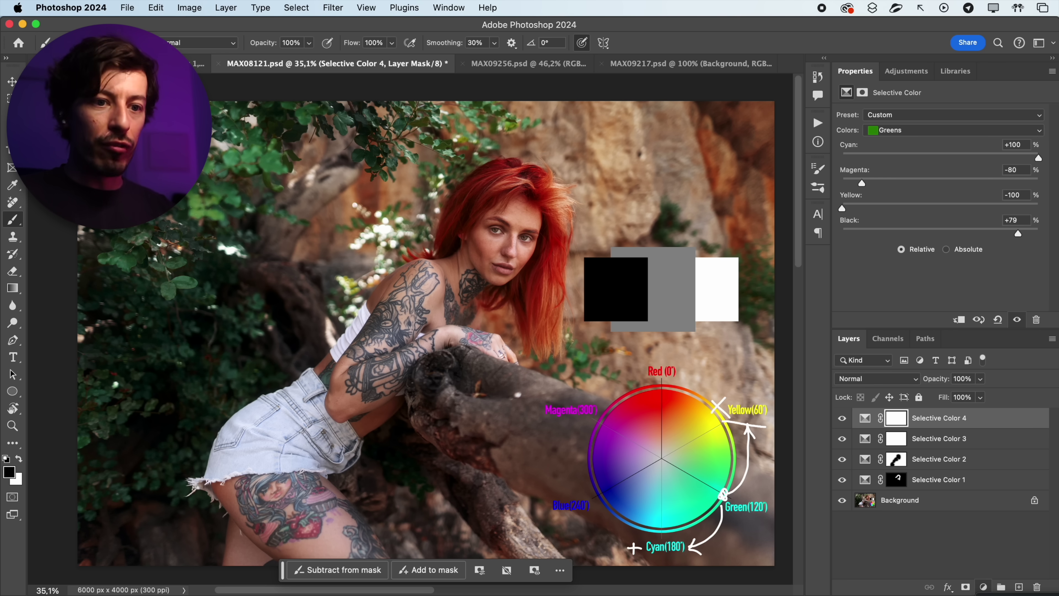
{"action": "left_click", "coordinate": [983, 586]}
{"action": "left_click", "coordinate": [1000, 588]}
{"action": "left_click", "coordinate": [904, 130]}
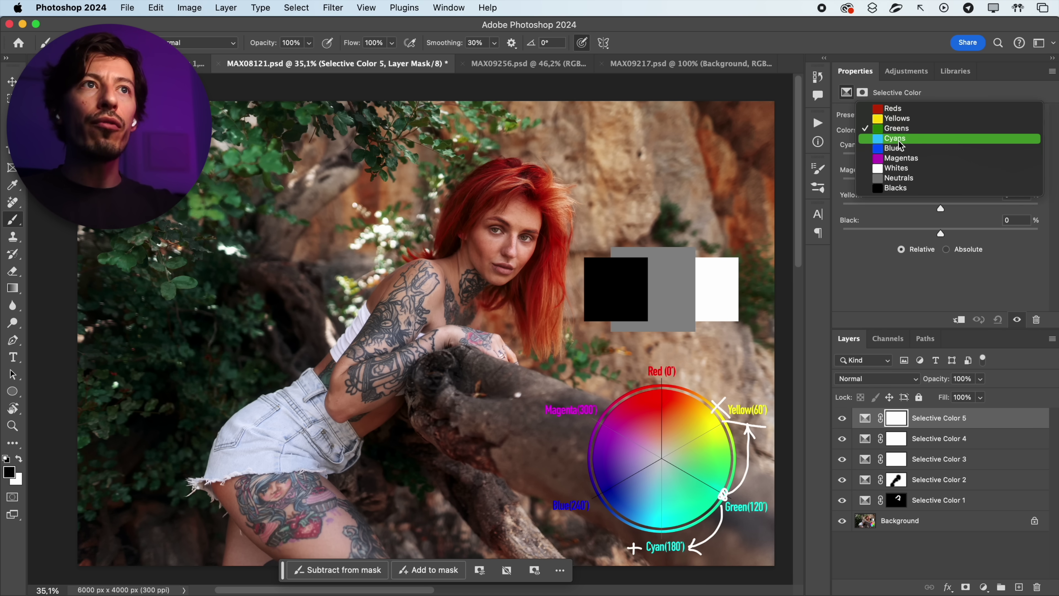
- Target Cyans with Cyan +100, Magenta -100, Yellow -100 and Black +100
{"action": "left_click", "coordinate": [900, 142]}
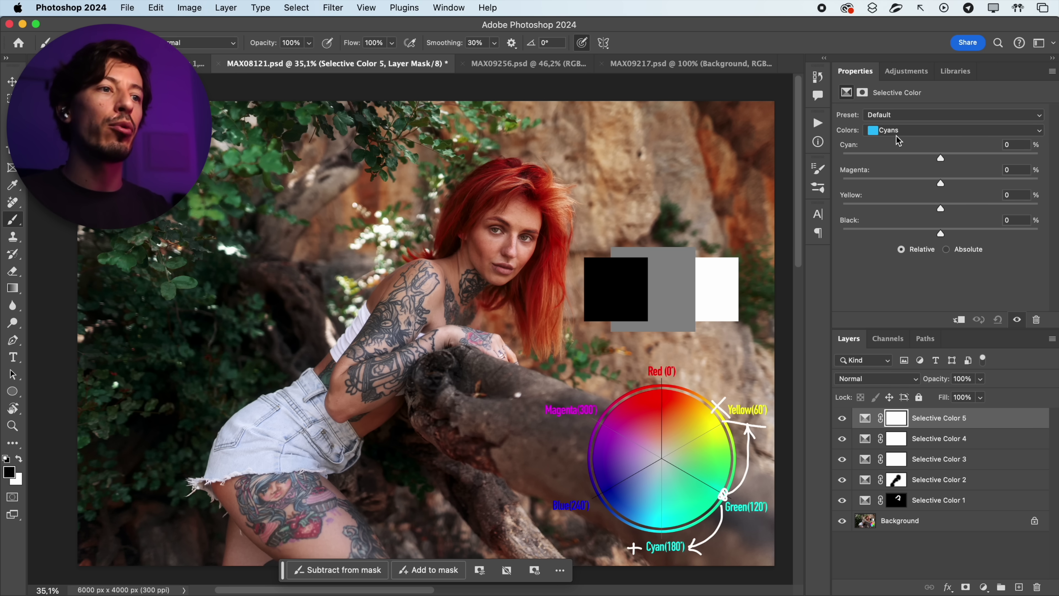
{"action": "mouse_move", "coordinate": [655, 551]}
{"action": "left_mouse_down"}
{"action": "mouse_move", "coordinate": [629, 559]}
{"action": "mouse_move", "coordinate": [636, 550]}
{"action": "left_mouse_up"}
{"action": "mouse_move", "coordinate": [637, 362]}
{"action": "left_mouse_down"}
{"action": "mouse_move", "coordinate": [647, 376]}
{"action": "mouse_move", "coordinate": [635, 377]}
{"action": "left_mouse_up"}
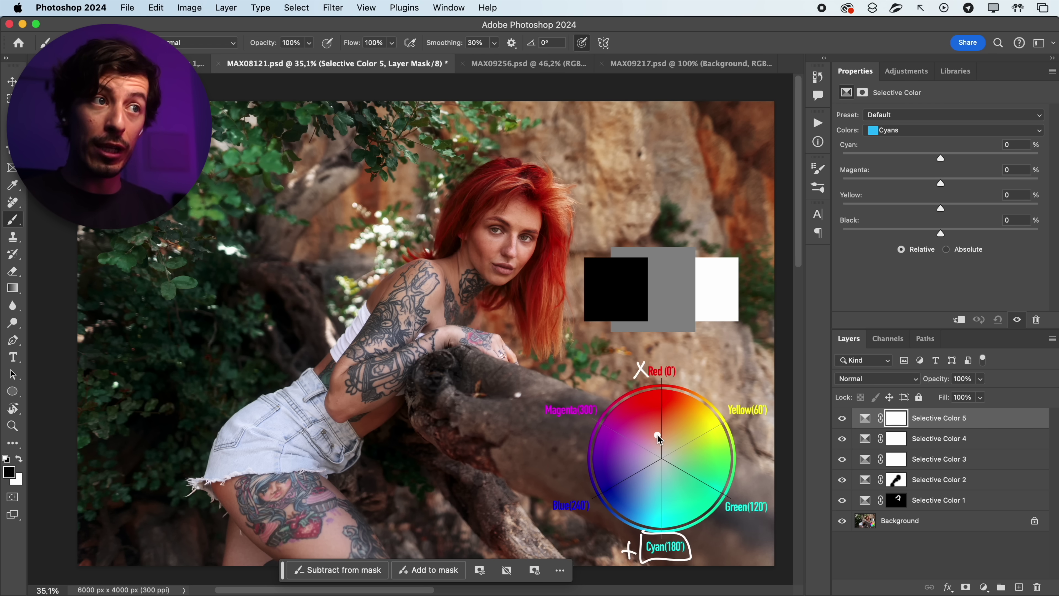
{"action": "left_click_drag", "start_coordinate": [940, 158], "coordinate": [1045, 159]}
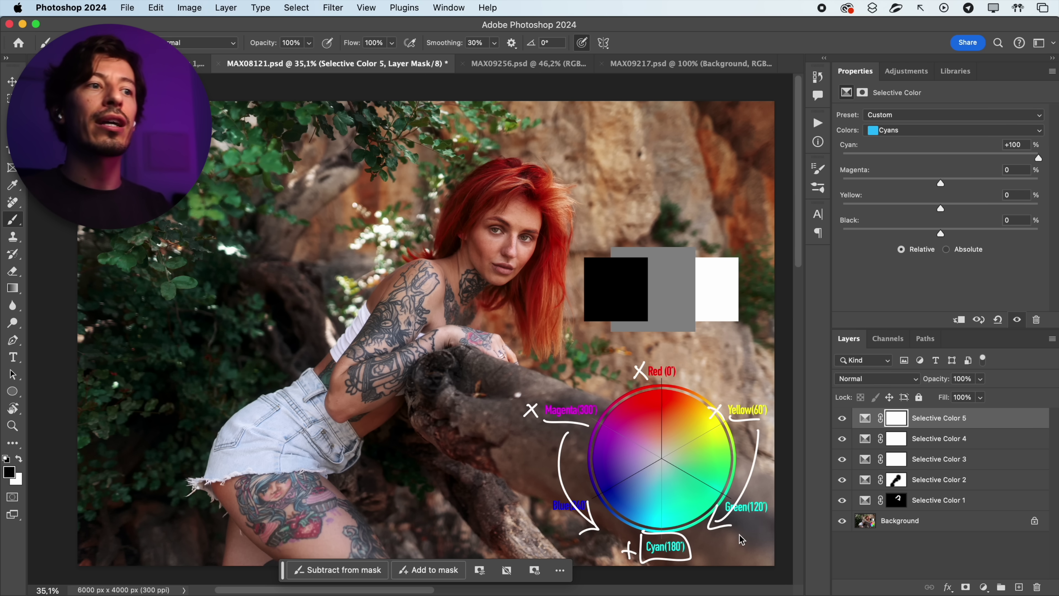
{"action": "left_click_drag", "start_coordinate": [940, 183], "coordinate": [842, 183]}
{"action": "left_click_drag", "start_coordinate": [940, 208], "coordinate": [841, 207]}
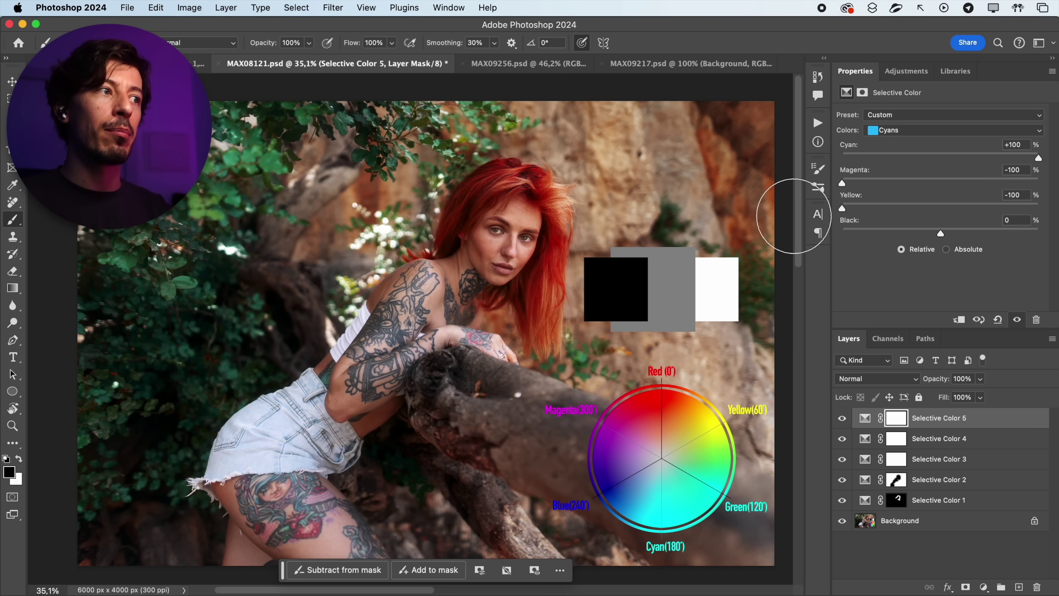
{"action": "left_click_drag", "start_coordinate": [941, 233], "coordinate": [1038, 233]}
- Toggle the cyan adjustment over the tattoo, then name the top two layers green and cyan
{"action": "left_click", "coordinate": [1016, 320]}
{"action": "left_click", "coordinate": [1017, 320]}
{"action": "left_click", "coordinate": [1016, 320]}
{"action": "scroll", "coordinate": [236, 549], "scroll_direction": "up", "scroll_amount": 5}
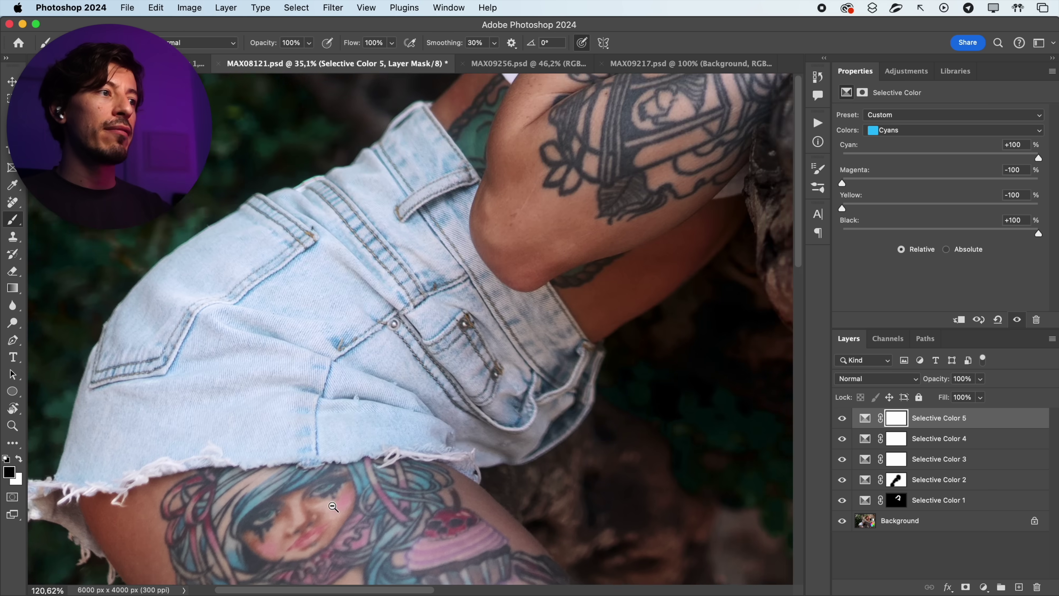
{"action": "left_click", "coordinate": [842, 418]}
{"action": "left_click", "coordinate": [842, 418]}
{"action": "left_click", "coordinate": [842, 417]}
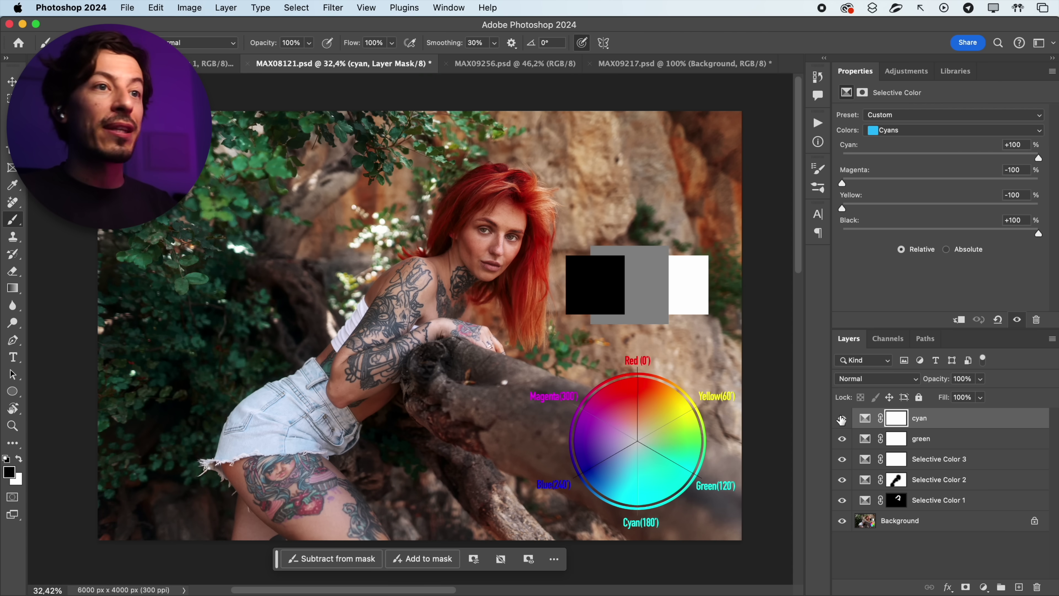
{"action": "left_click", "coordinate": [842, 417]}
{"action": "left_click", "coordinate": [842, 418]}
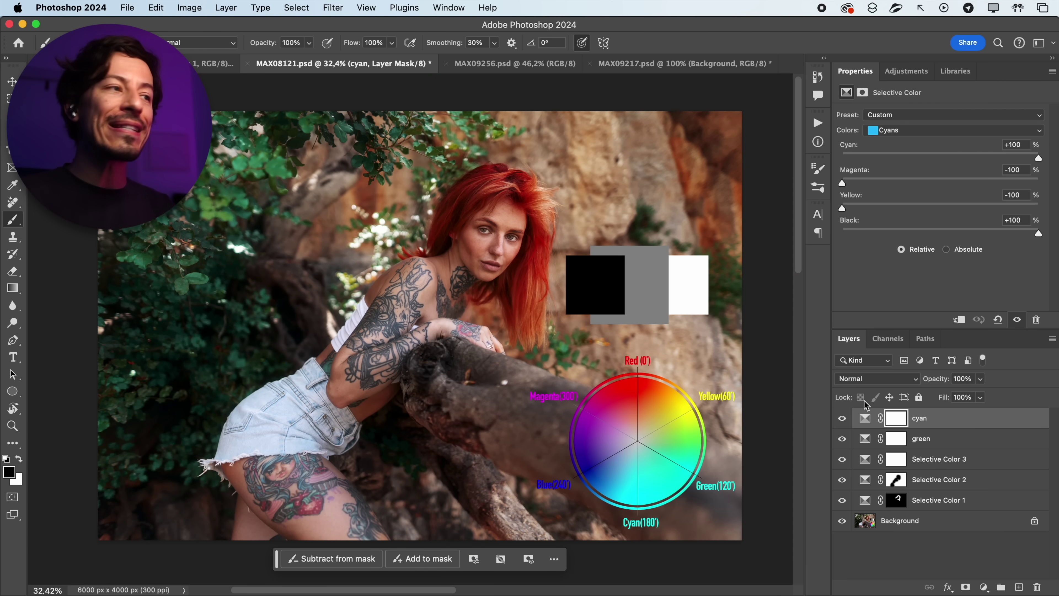
{"action": "left_click_drag", "start_coordinate": [276, 410], "coordinate": [294, 399]}
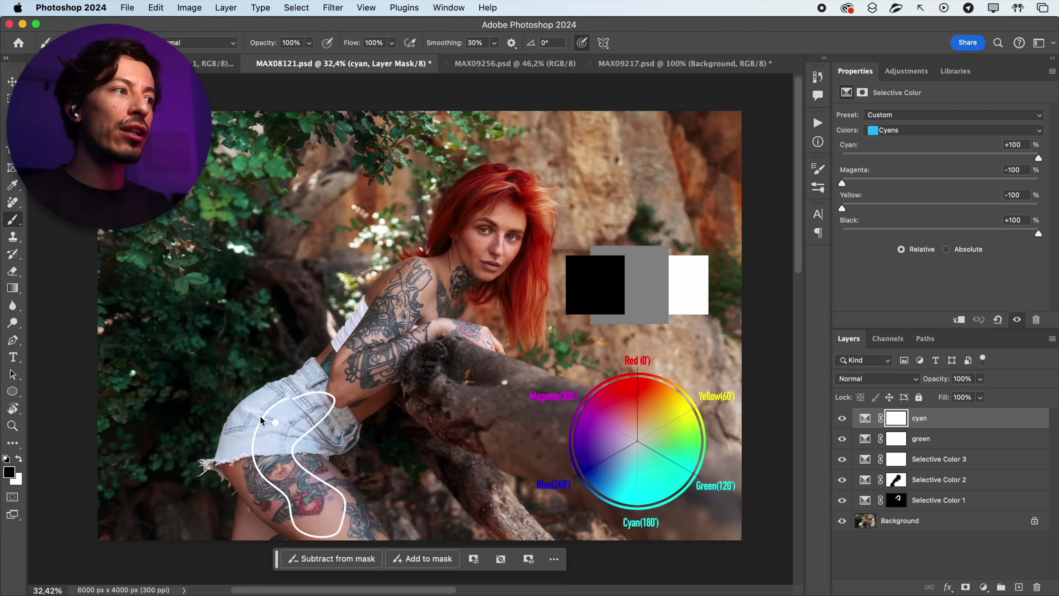
{"action": "left_click_drag", "start_coordinate": [196, 261], "coordinate": [144, 294]}
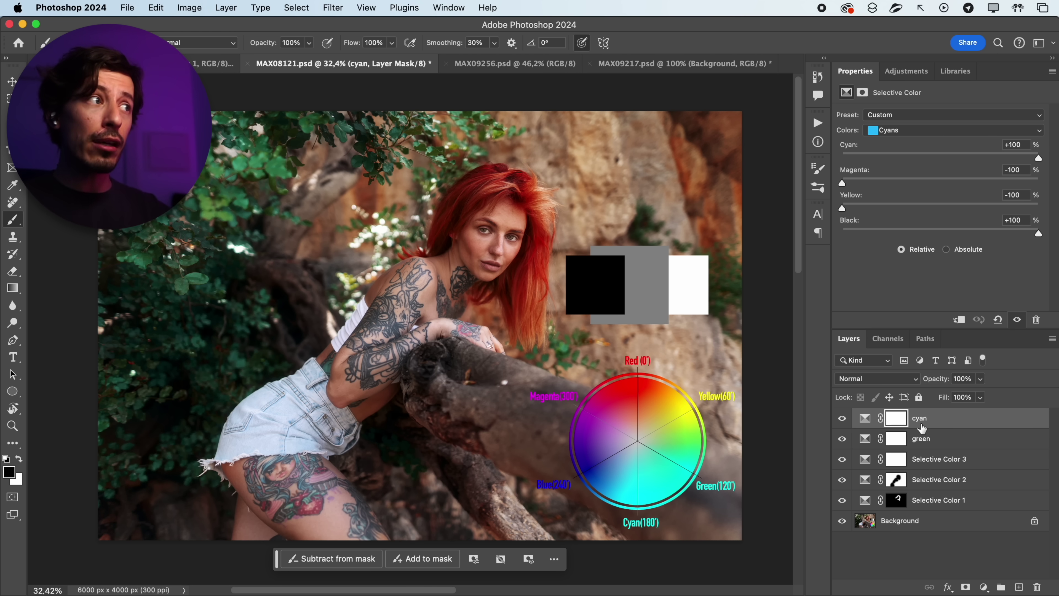
- Move the cyan layer beneath the green layer and check its effect
{"action": "mouse_move", "coordinate": [921, 427]}
{"action": "left_mouse_down"}
{"action": "mouse_move", "coordinate": [942, 430]}
{"action": "mouse_move", "coordinate": [942, 443]}
{"action": "left_mouse_up"}
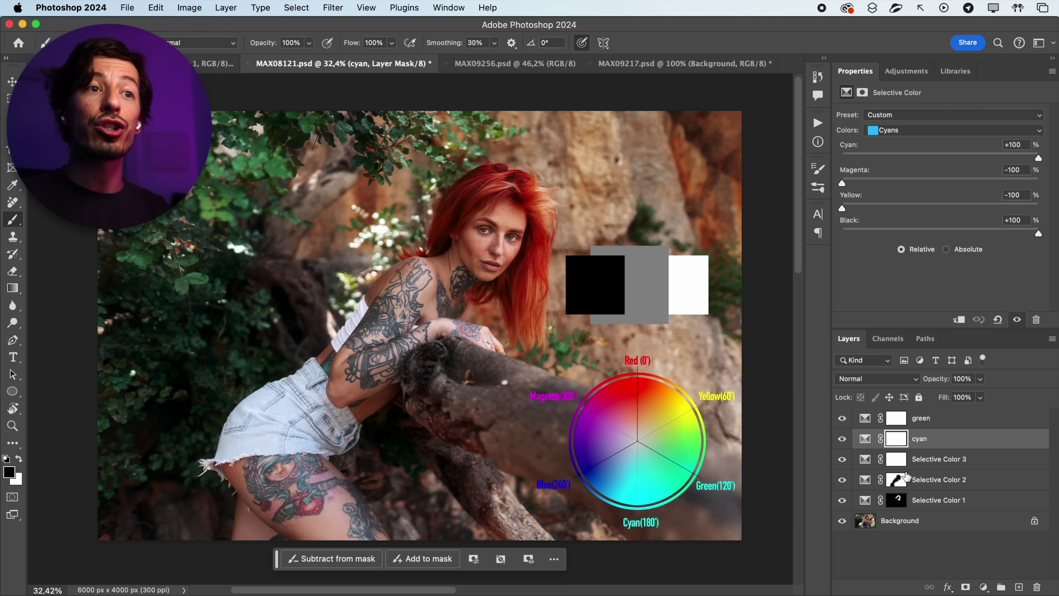
{"action": "left_click", "coordinate": [842, 439]}
{"action": "left_click", "coordinate": [842, 439]}
{"action": "left_click", "coordinate": [842, 439]}
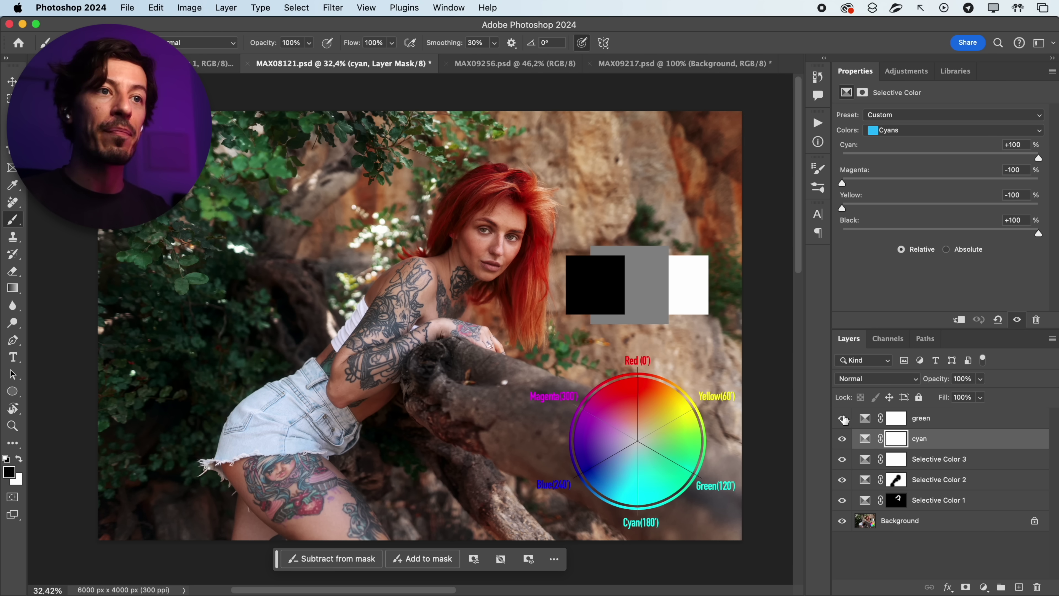
- Flip between the original and the fully graded photo, then switch to MAX09256.psd
{"action": "left_click", "coordinate": [841, 526], "text": "alt"}
{"action": "left_click", "coordinate": [841, 526], "text": "alt"}
{"action": "left_click", "coordinate": [842, 527], "text": "alt"}
{"action": "left_click", "coordinate": [841, 526], "text": "alt"}
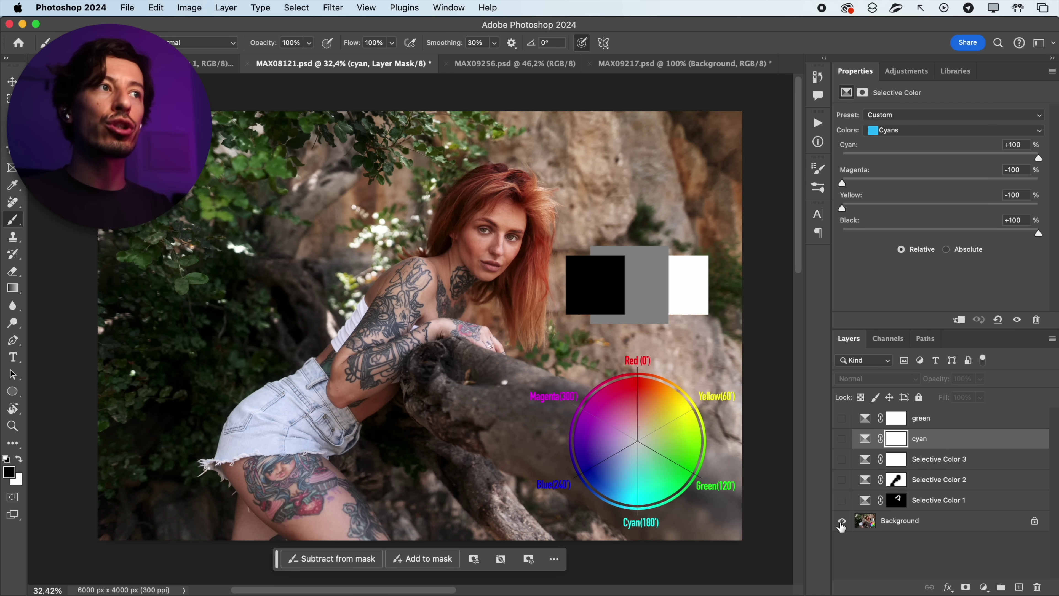
{"action": "left_click", "coordinate": [841, 527], "text": "alt"}
{"action": "left_click", "coordinate": [841, 526], "text": "alt"}
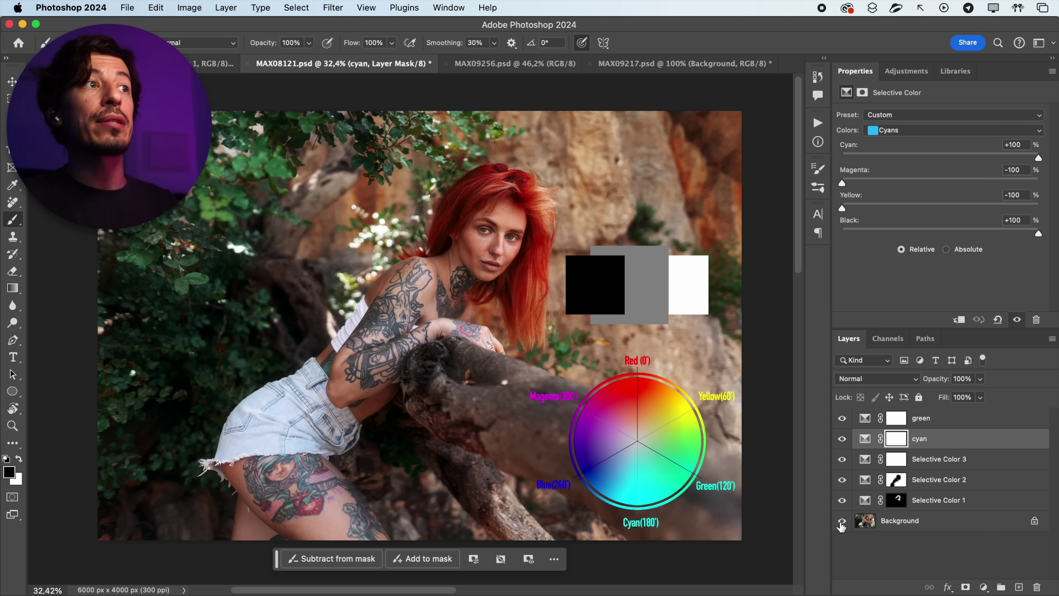
{"action": "left_click", "coordinate": [842, 527], "text": "alt"}
{"action": "left_click", "coordinate": [841, 526], "text": "alt"}
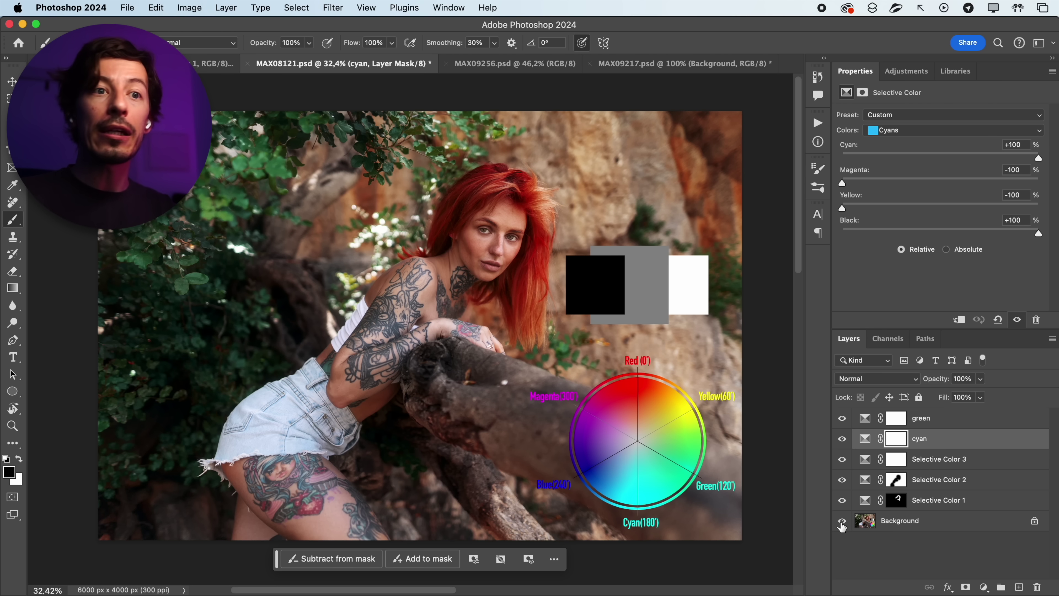
{"action": "left_click", "coordinate": [841, 526], "text": "alt"}
{"action": "left_click", "coordinate": [842, 526], "text": "alt"}
{"action": "left_click", "coordinate": [842, 527], "text": "alt"}
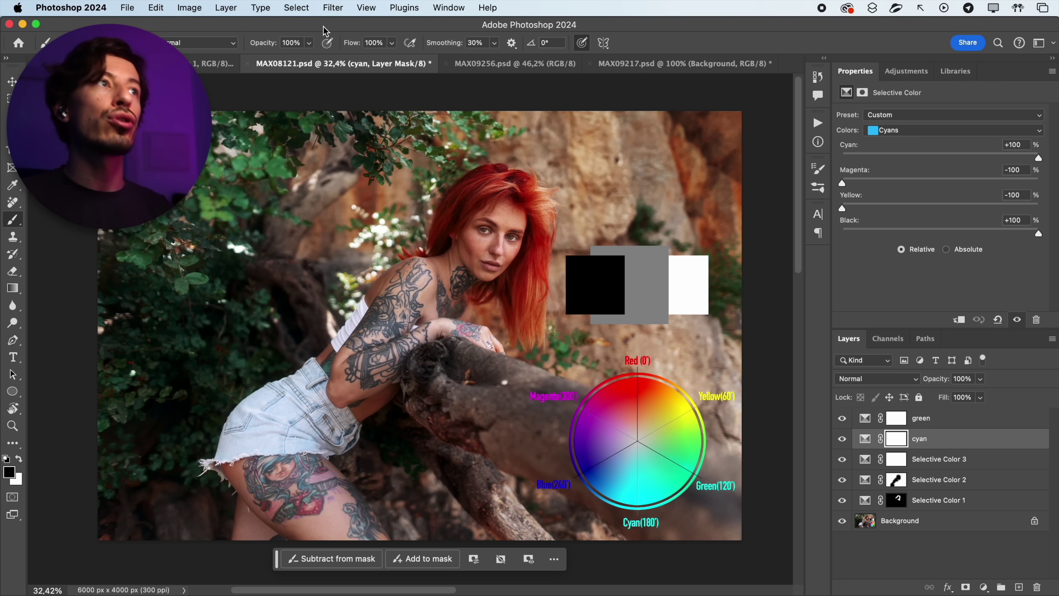
{"action": "left_click", "coordinate": [514, 63]}
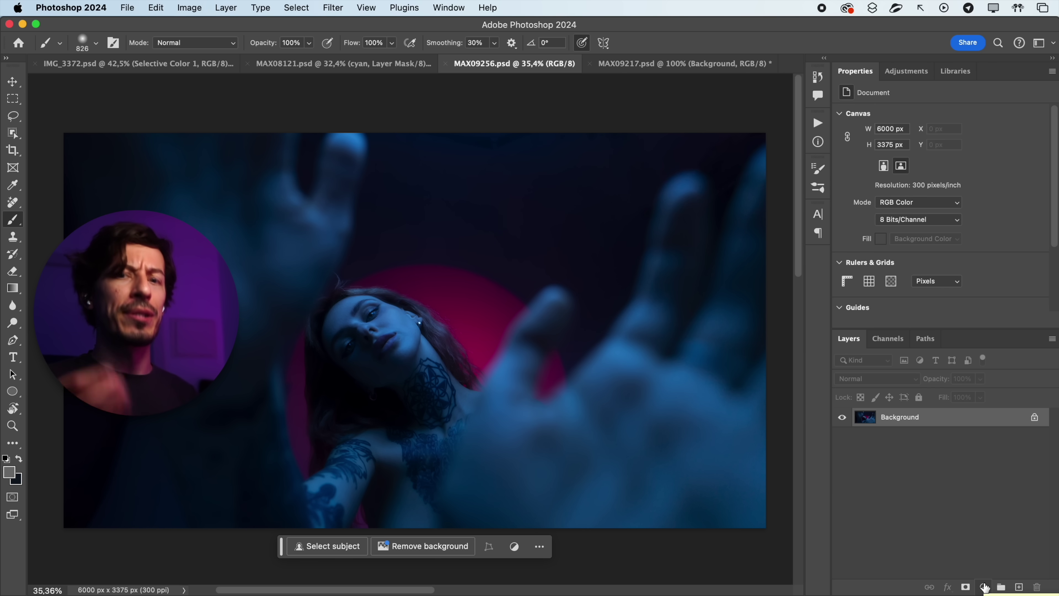
- Add a Selective Color layer on Magentas: Cyan -100, Yellow +100, Black +100, Magenta -21
{"action": "left_click", "coordinate": [983, 586]}
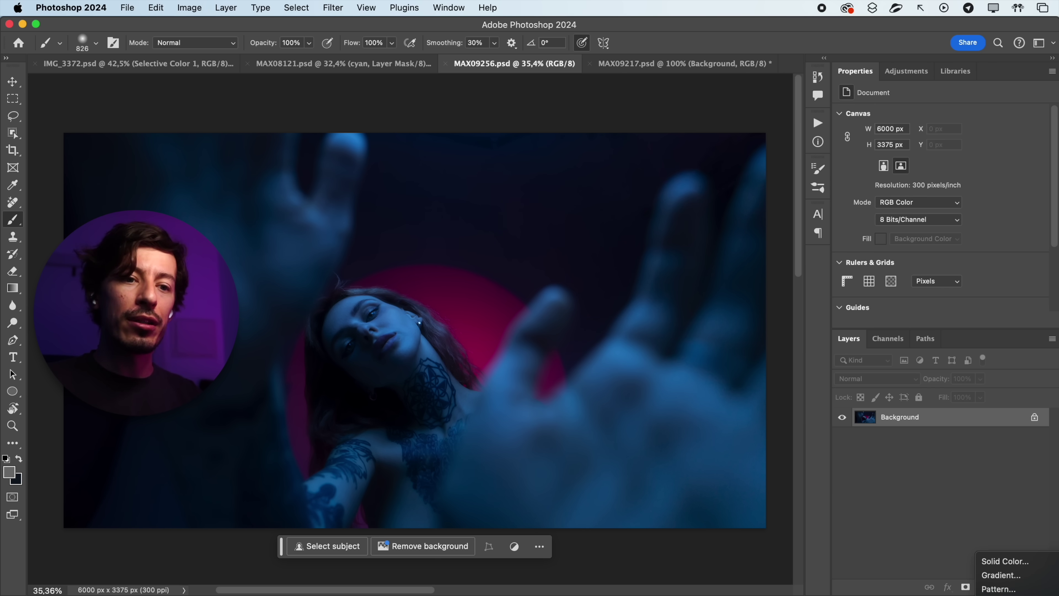
{"action": "left_click", "coordinate": [1009, 582]}
{"action": "left_click", "coordinate": [904, 131]}
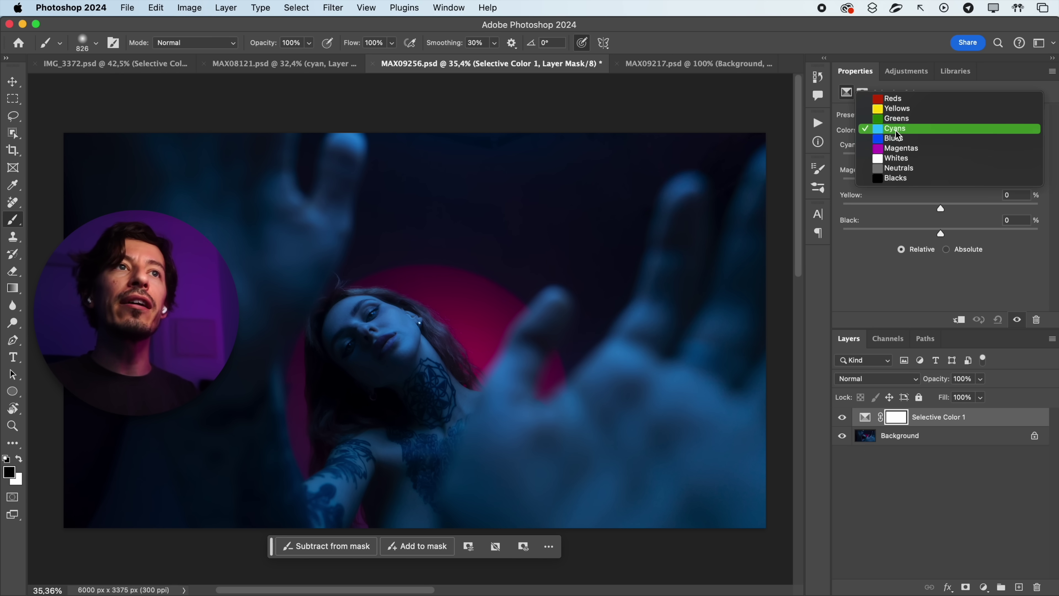
{"action": "left_click", "coordinate": [900, 149]}
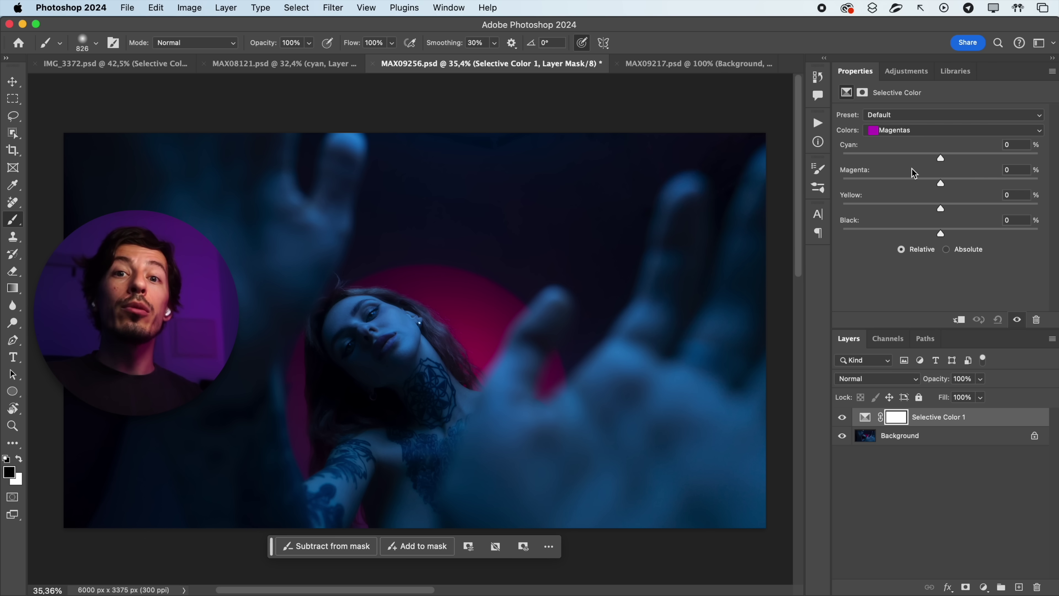
{"action": "left_click_drag", "start_coordinate": [850, 156], "coordinate": [842, 158]}
{"action": "left_click_drag", "start_coordinate": [940, 233], "coordinate": [1008, 232]}
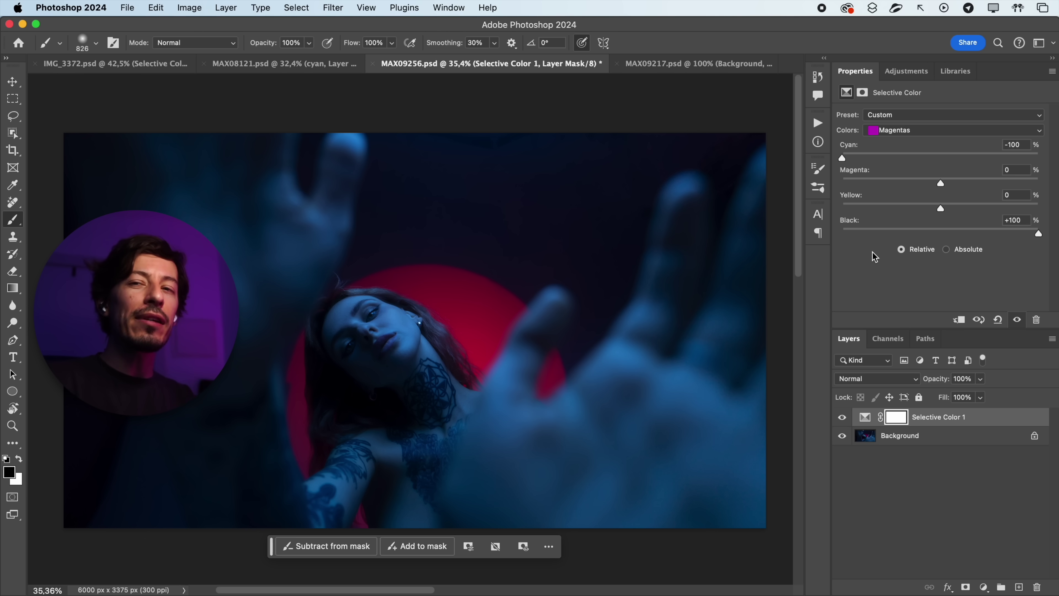
{"action": "left_click_drag", "start_coordinate": [942, 207], "coordinate": [1010, 214]}
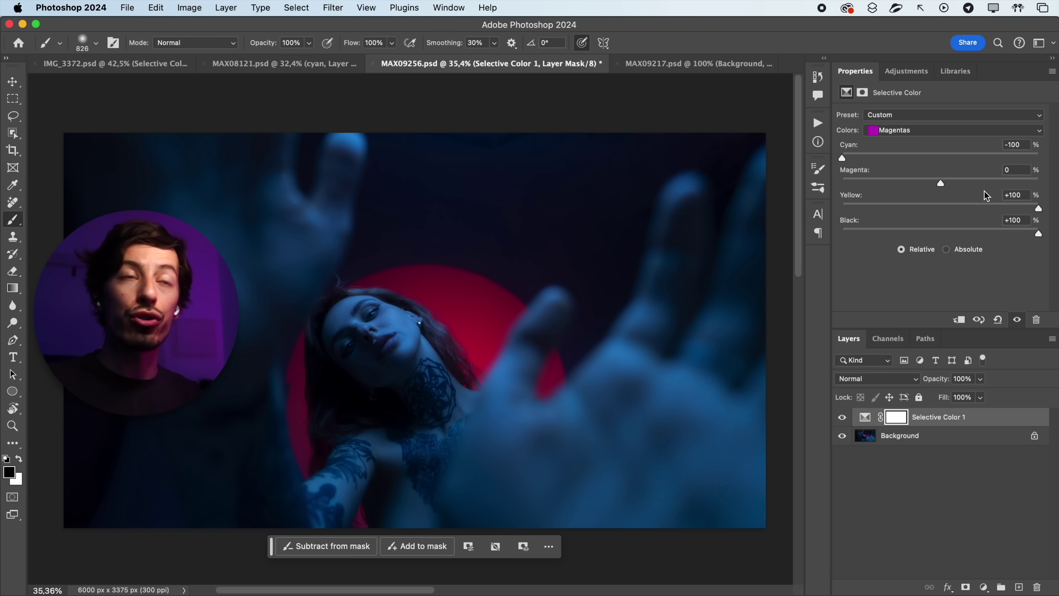
{"action": "left_click_drag", "start_coordinate": [887, 184], "coordinate": [914, 185]}
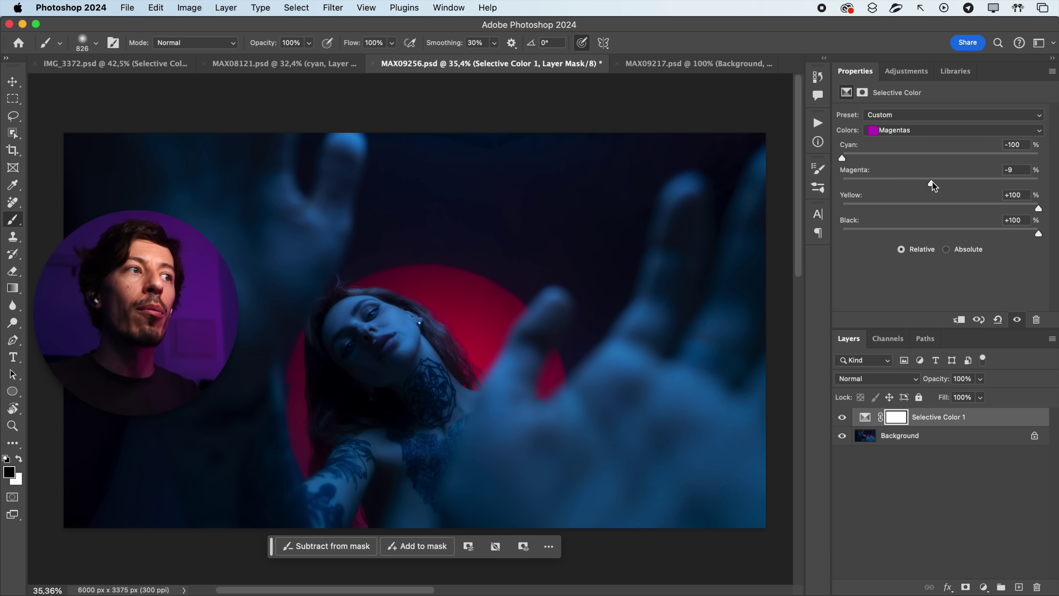
{"action": "left_click_drag", "start_coordinate": [910, 186], "coordinate": [921, 186]}
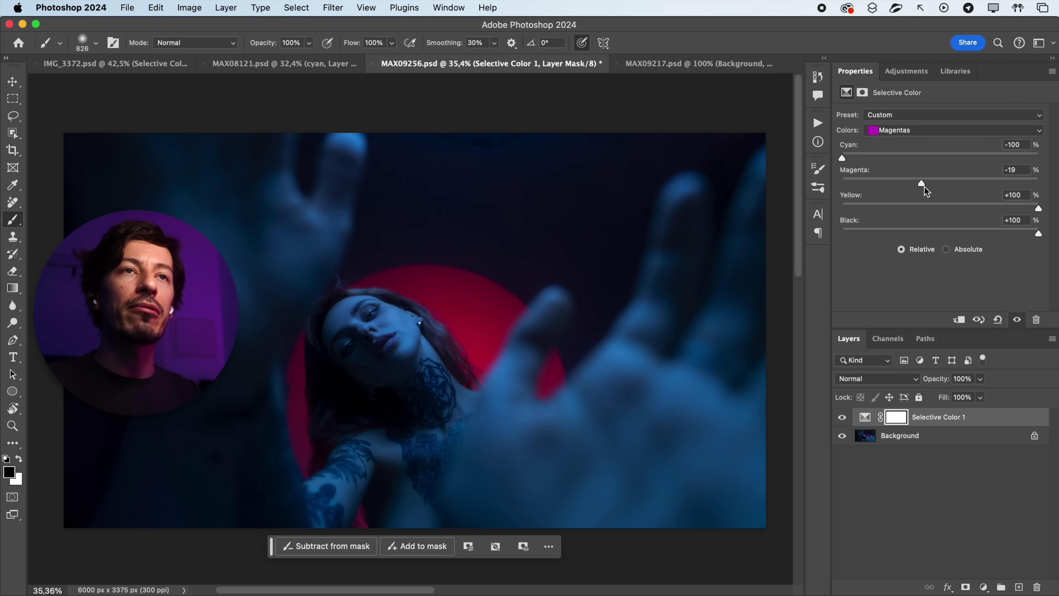
- Compare Selective Color 1 on and off, then add a second Selective Color layer
{"action": "left_click", "coordinate": [842, 417]}
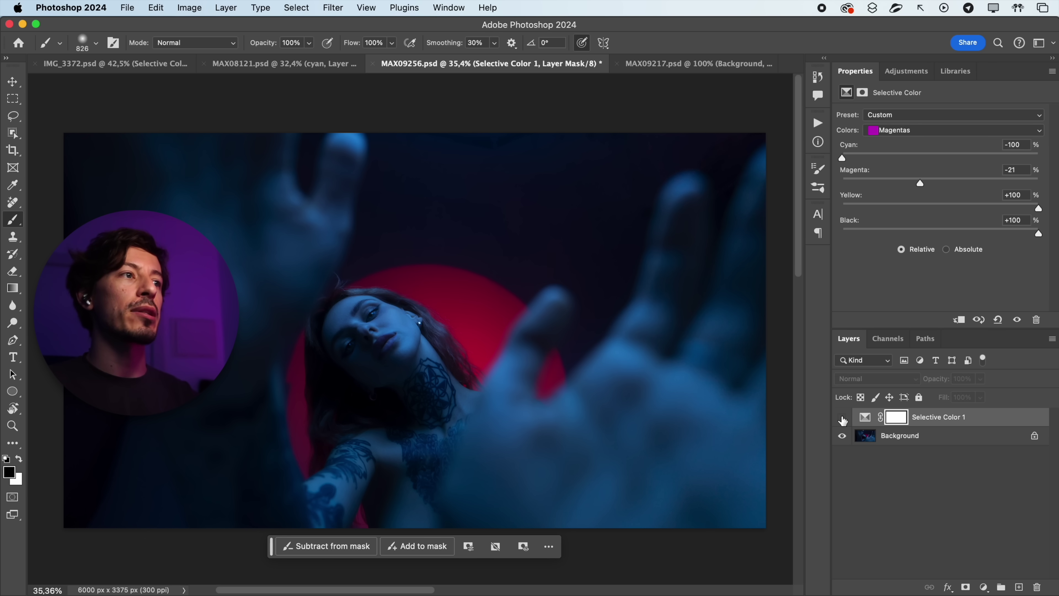
{"action": "left_click", "coordinate": [842, 417]}
{"action": "left_click", "coordinate": [842, 417]}
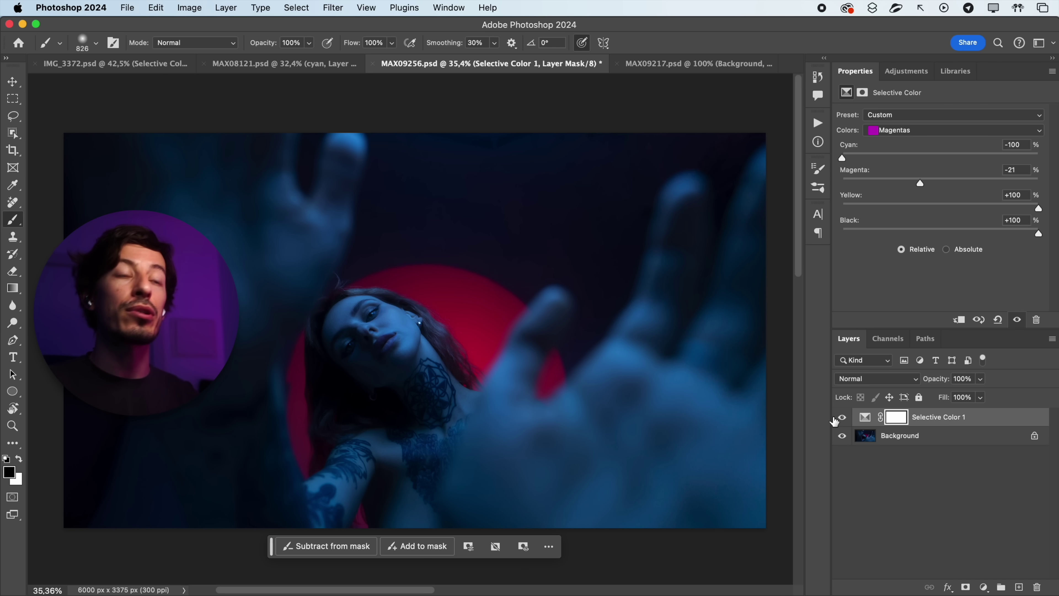
{"action": "left_click", "coordinate": [983, 587]}
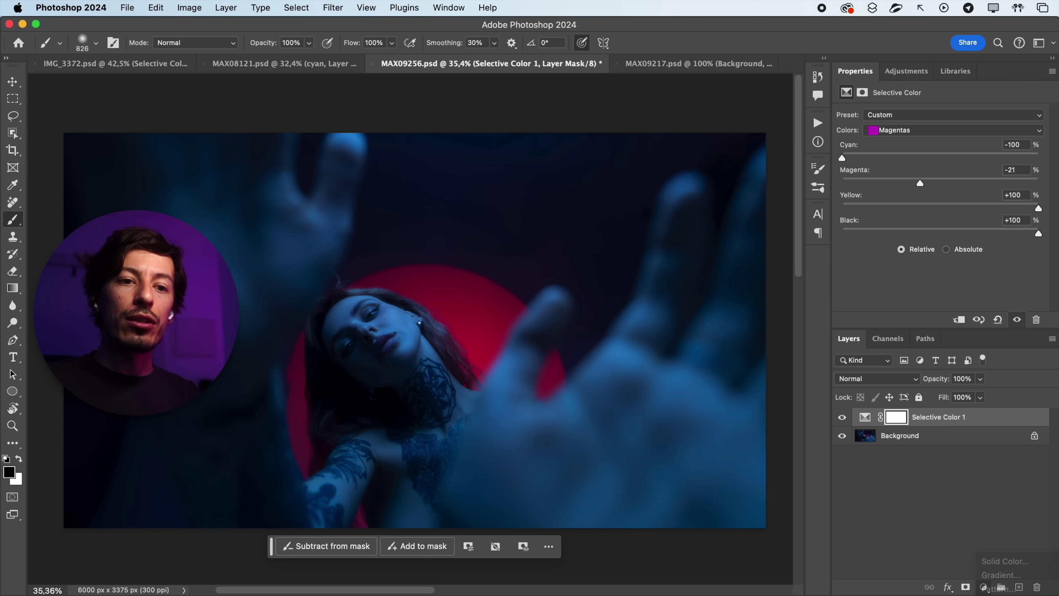
{"action": "left_click", "coordinate": [910, 129]}
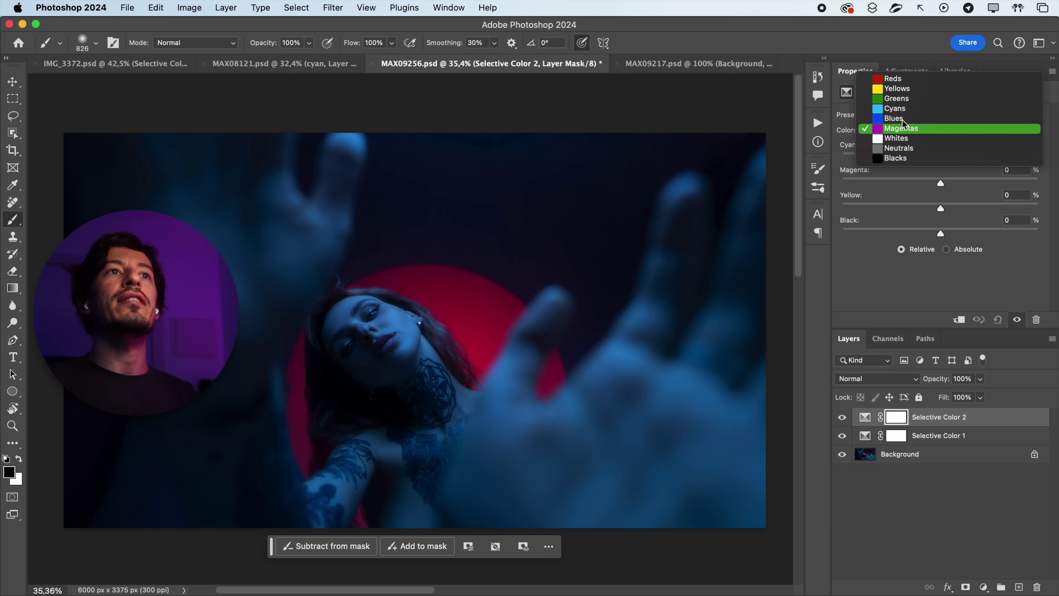
- Target Reds with Cyan -100 and Black +100, and compare the result
{"action": "left_click", "coordinate": [895, 79]}
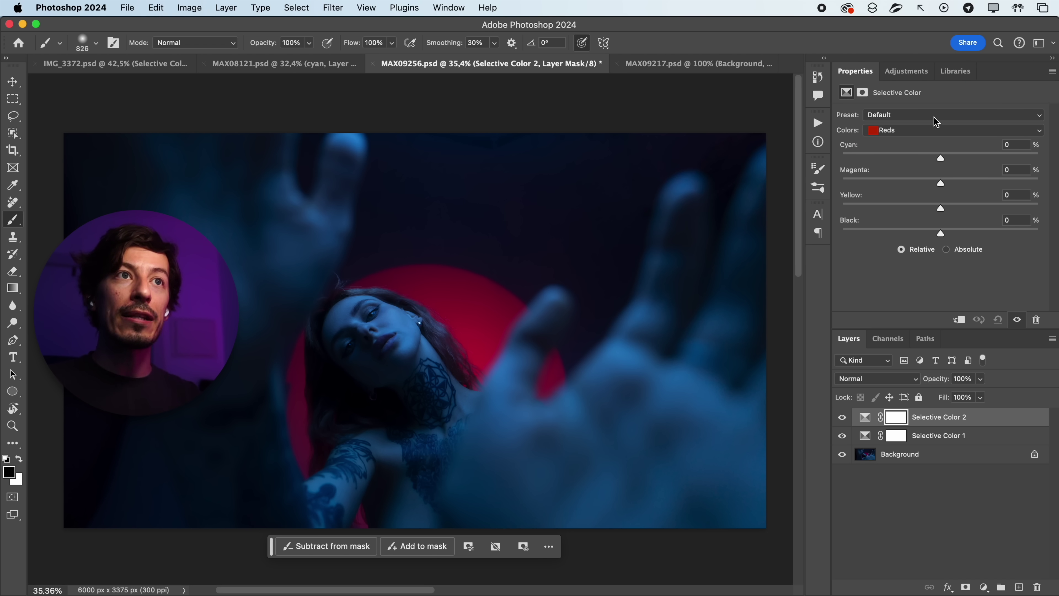
{"action": "left_click_drag", "start_coordinate": [864, 159], "coordinate": [823, 161]}
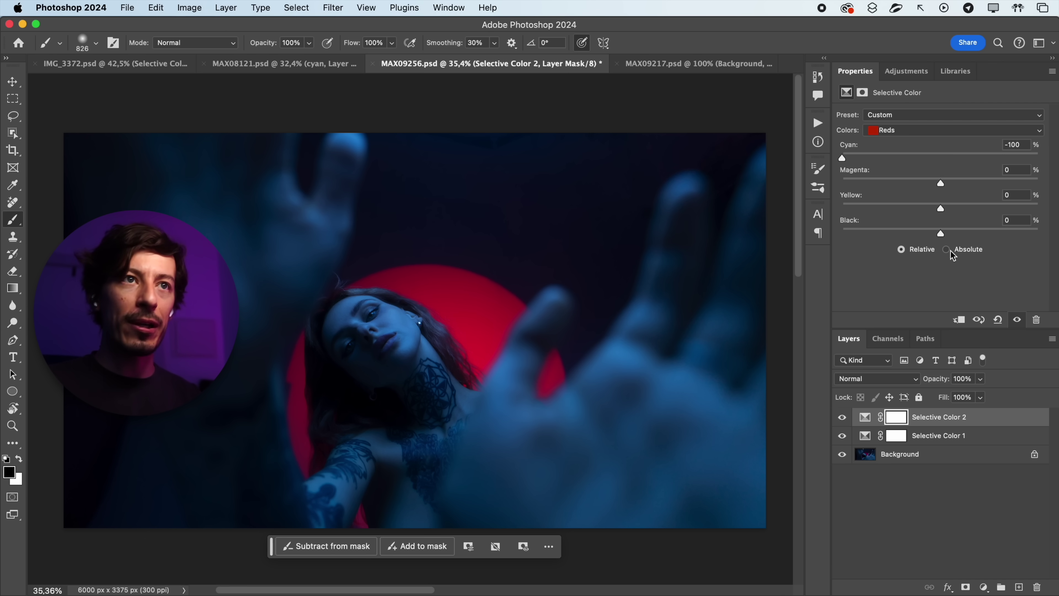
{"action": "left_click_drag", "start_coordinate": [940, 231], "coordinate": [1002, 226]}
{"action": "left_click", "coordinate": [842, 417]}
{"action": "left_click", "coordinate": [865, 417]}
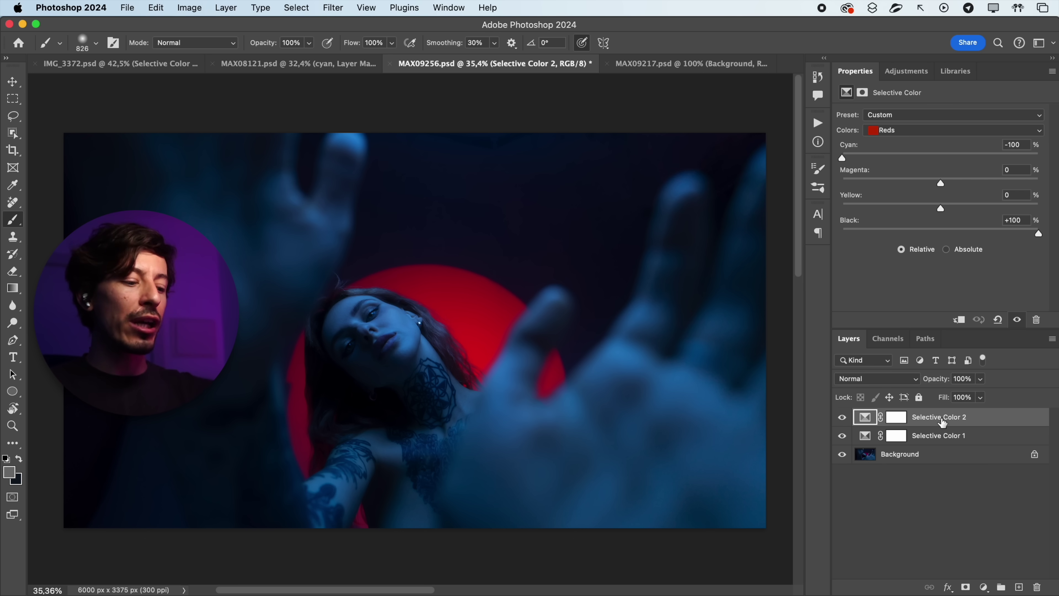
- Duplicate the reds layer with Ctrl+J, inspect the red circle up close, then delete the copy
{"action": "key", "text": "ctrl+j"}
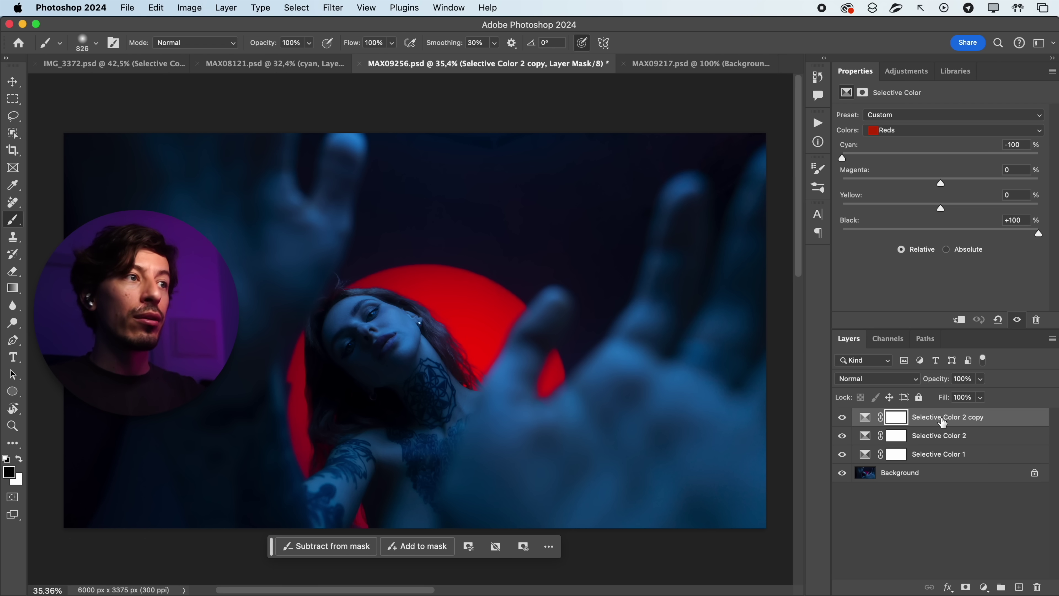
{"action": "left_click_drag", "start_coordinate": [539, 339], "coordinate": [579, 372]}
{"action": "left_click", "coordinate": [842, 417]}
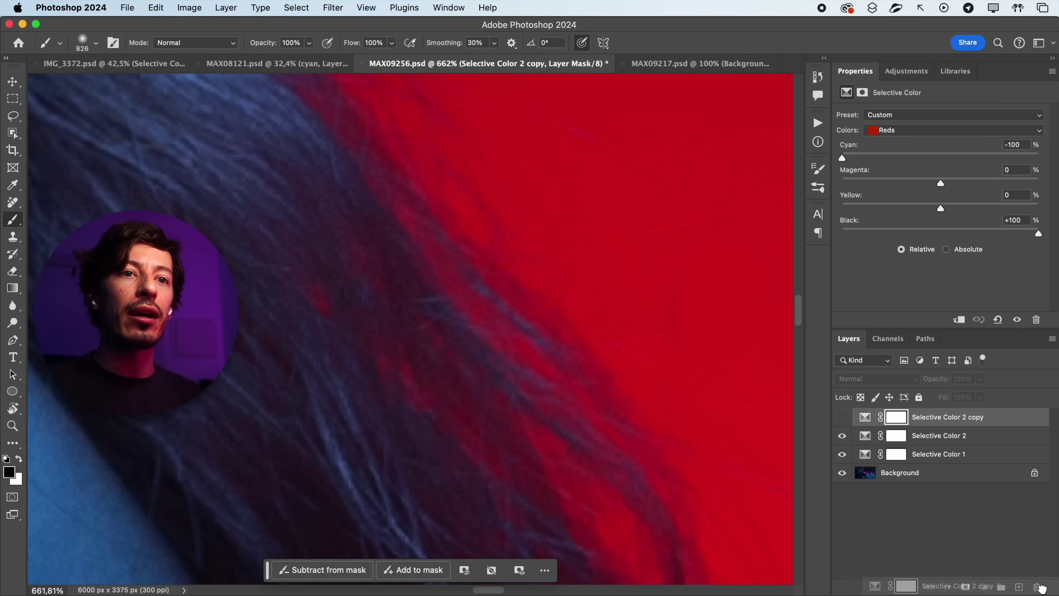
{"action": "left_click_drag", "start_coordinate": [967, 418], "coordinate": [1036, 587]}
{"action": "scroll", "coordinate": [601, 369], "scroll_direction": "down", "scroll_amount": 5}
{"action": "scroll", "coordinate": [600, 369], "scroll_direction": "down", "scroll_amount": 3}
{"action": "scroll", "coordinate": [584, 327], "scroll_direction": "down", "scroll_amount": 2}
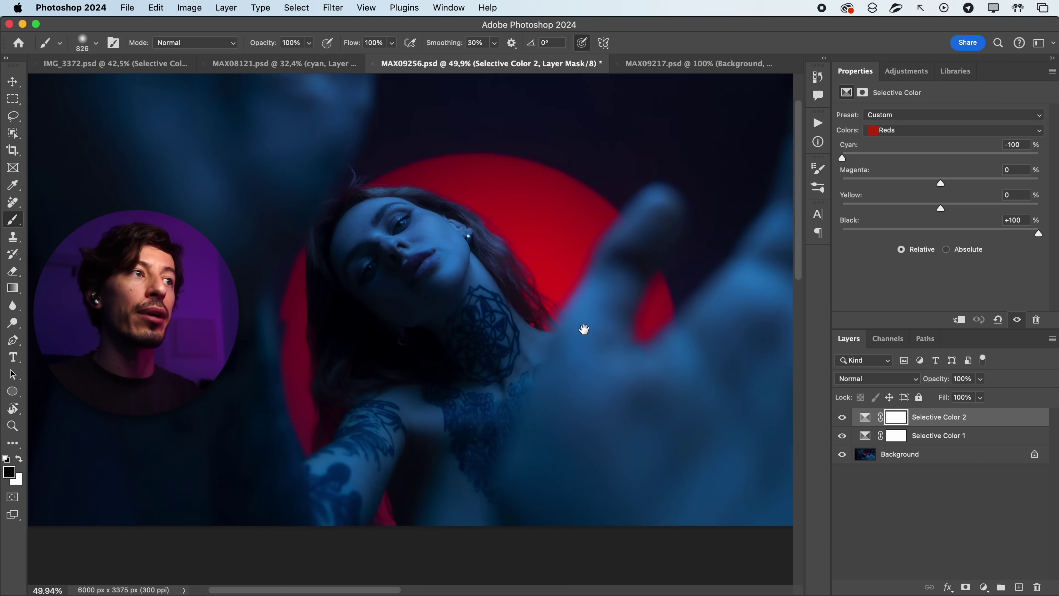
{"action": "scroll", "coordinate": [608, 347], "scroll_direction": "down", "scroll_amount": 2}
{"action": "scroll", "coordinate": [554, 393], "scroll_direction": "down", "scroll_amount": 2}
- Add a third Selective Color layer on Cyans (Magenta -37, Black +11), compare, then switch to MAX09217.psd
{"action": "left_click", "coordinate": [983, 587]}
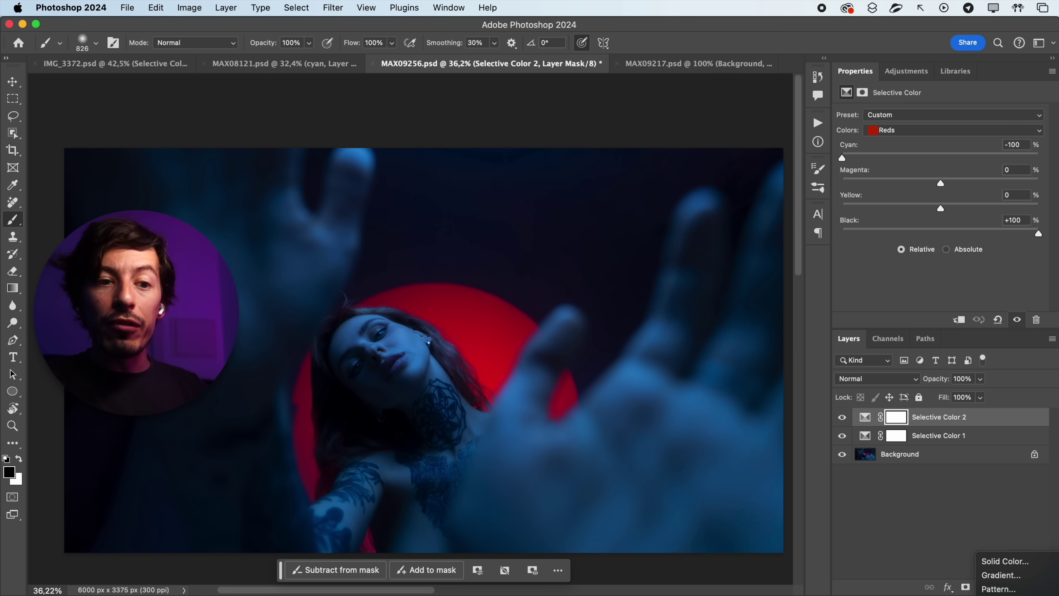
{"action": "left_click", "coordinate": [1004, 588]}
{"action": "left_click", "coordinate": [951, 130]}
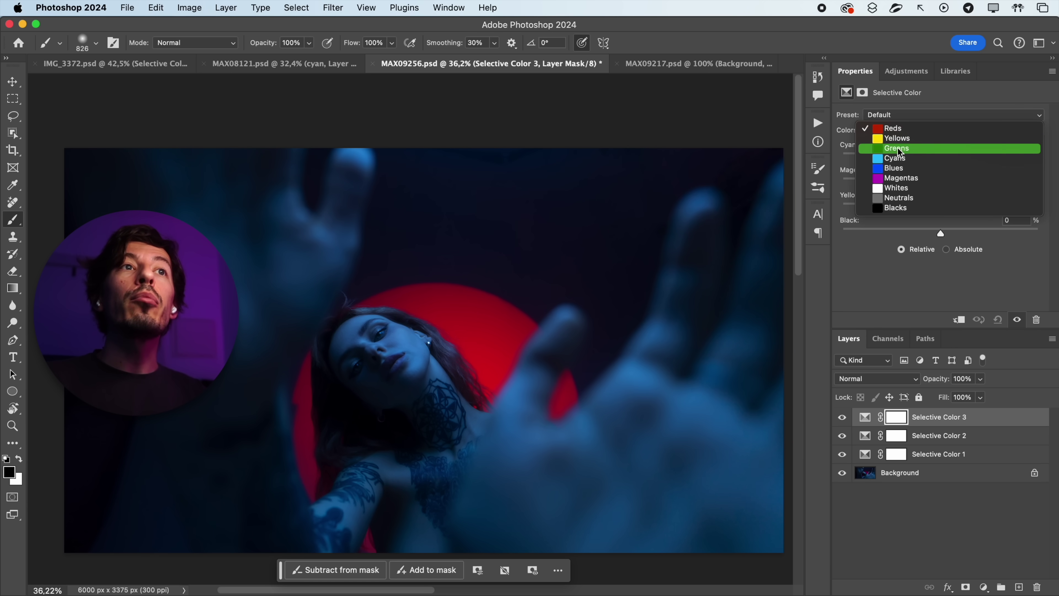
{"action": "left_click", "coordinate": [900, 162]}
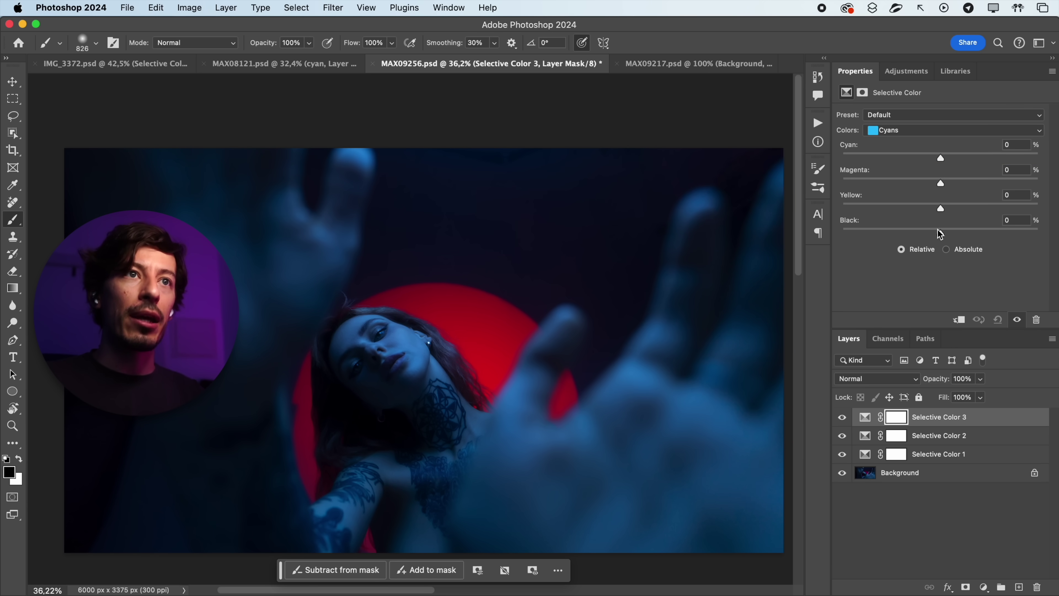
{"action": "mouse_move", "coordinate": [941, 237]}
{"action": "left_mouse_down"}
{"action": "mouse_move", "coordinate": [989, 236]}
{"action": "mouse_move", "coordinate": [940, 236]}
{"action": "left_mouse_up"}
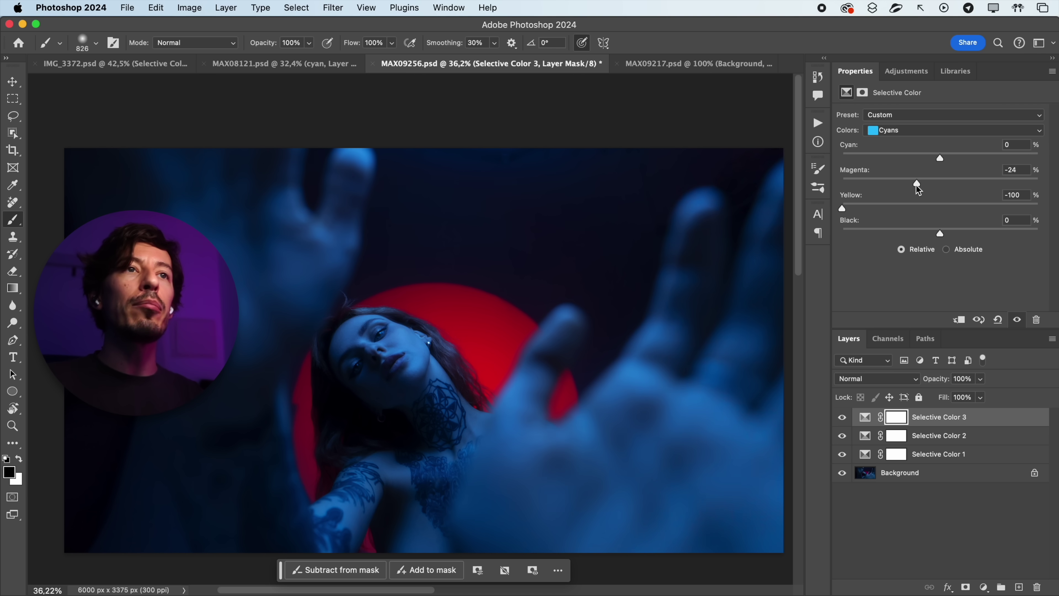
{"action": "mouse_move", "coordinate": [902, 185]}
{"action": "left_mouse_down"}
{"action": "mouse_move", "coordinate": [840, 185]}
{"action": "mouse_move", "coordinate": [995, 177]}
{"action": "mouse_move", "coordinate": [855, 182]}
{"action": "mouse_move", "coordinate": [904, 192]}
{"action": "left_mouse_up"}
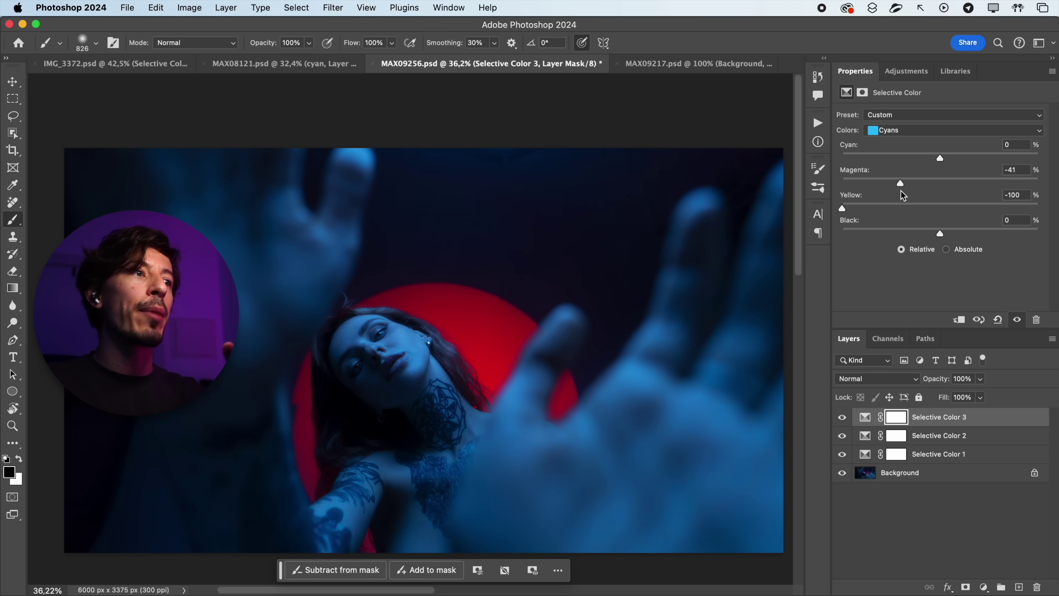
{"action": "left_click_drag", "start_coordinate": [939, 234], "coordinate": [950, 234]}
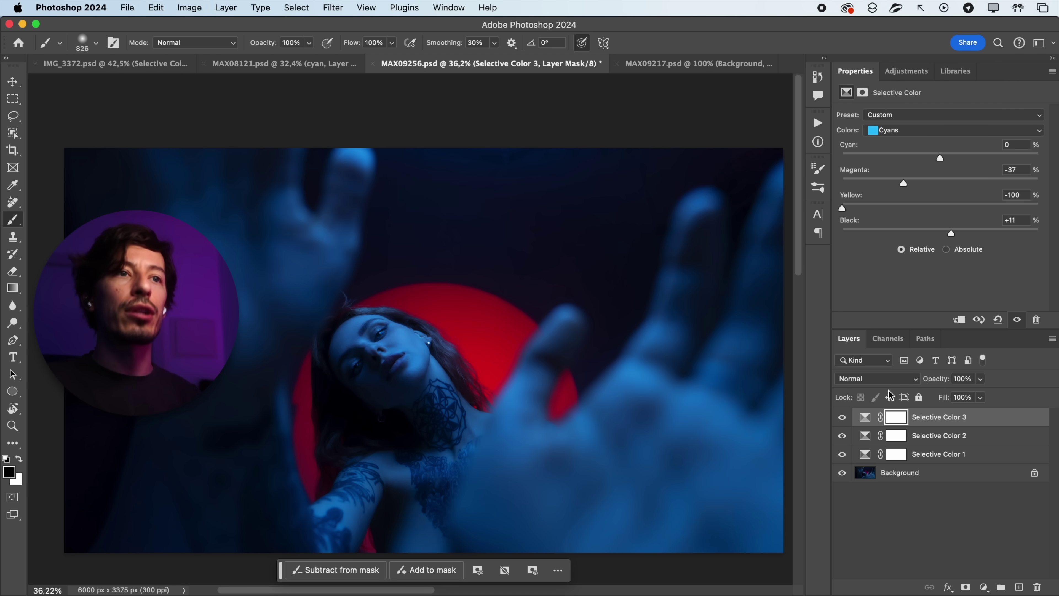
{"action": "left_click", "coordinate": [842, 417]}
{"action": "key", "text": "ctrl+Tab"}
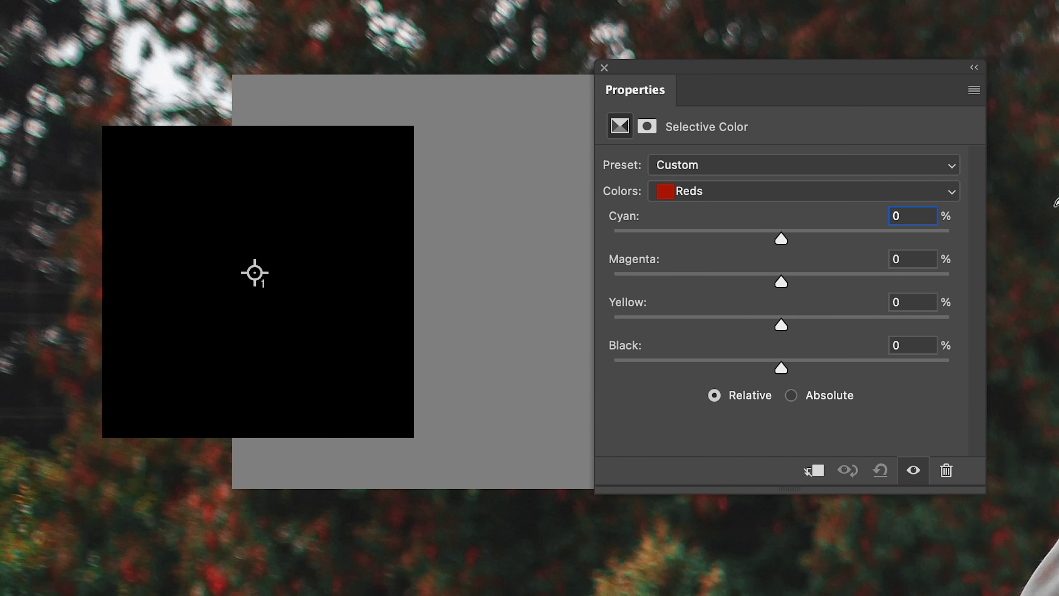
- Target Blacks, set Magenta to -100 and pull Yellow down to recolour the black square
{"action": "left_click", "coordinate": [700, 192]}
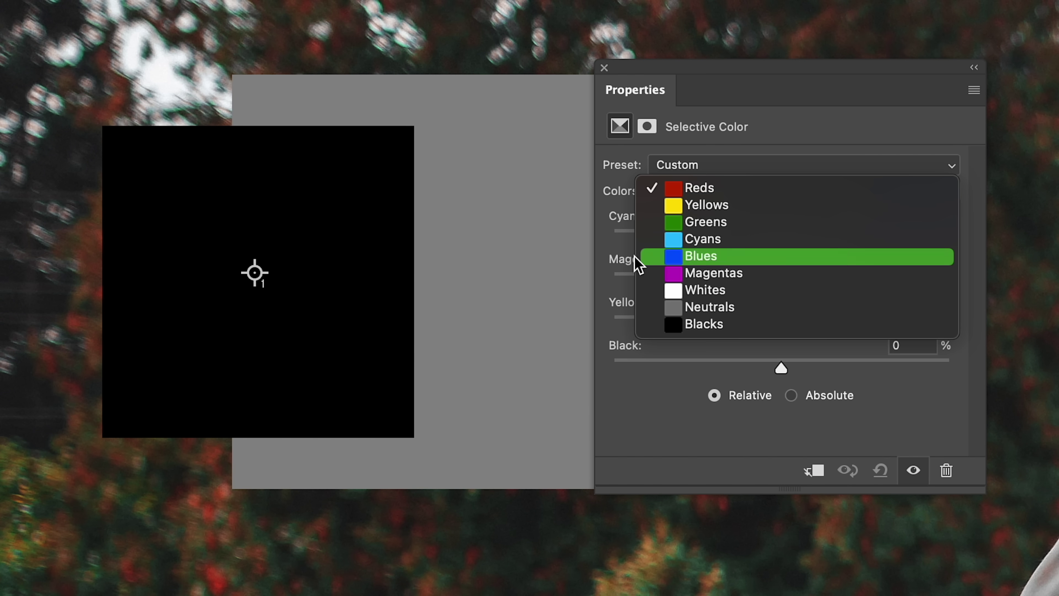
{"action": "left_click", "coordinate": [675, 324]}
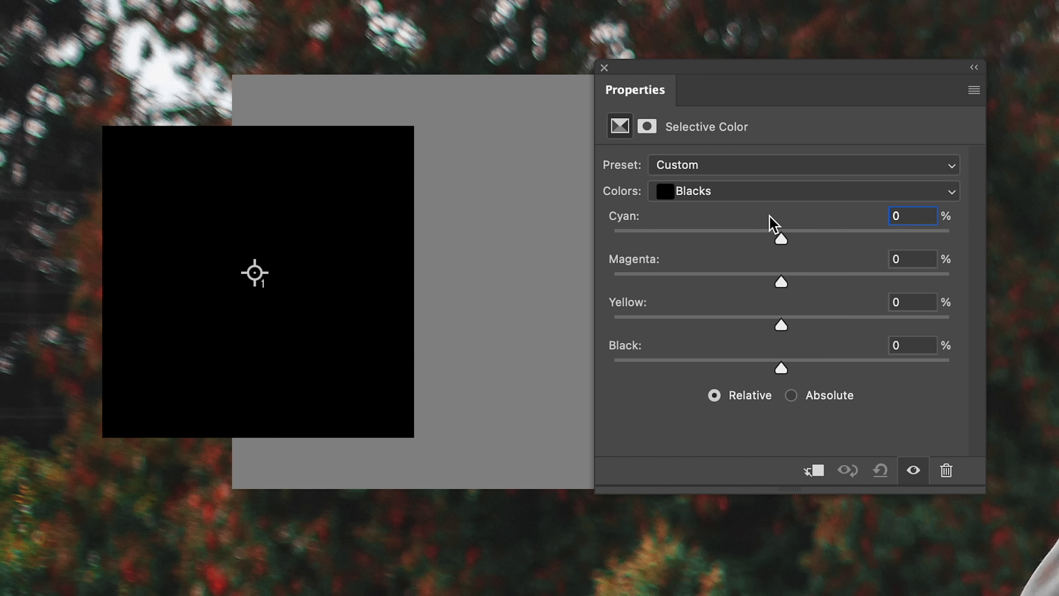
{"action": "mouse_move", "coordinate": [783, 249]}
{"action": "left_mouse_down"}
{"action": "mouse_move", "coordinate": [927, 244]}
{"action": "mouse_move", "coordinate": [801, 253]}
{"action": "left_mouse_up"}
{"action": "left_click_drag", "start_coordinate": [776, 288], "coordinate": [611, 282]}
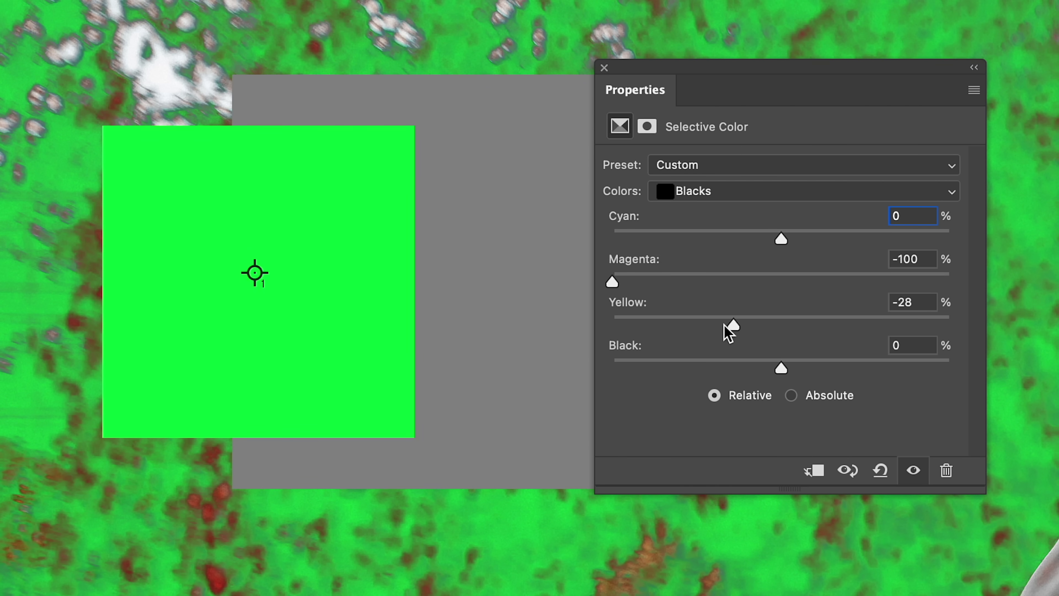
{"action": "left_click_drag", "start_coordinate": [727, 331], "coordinate": [640, 329]}
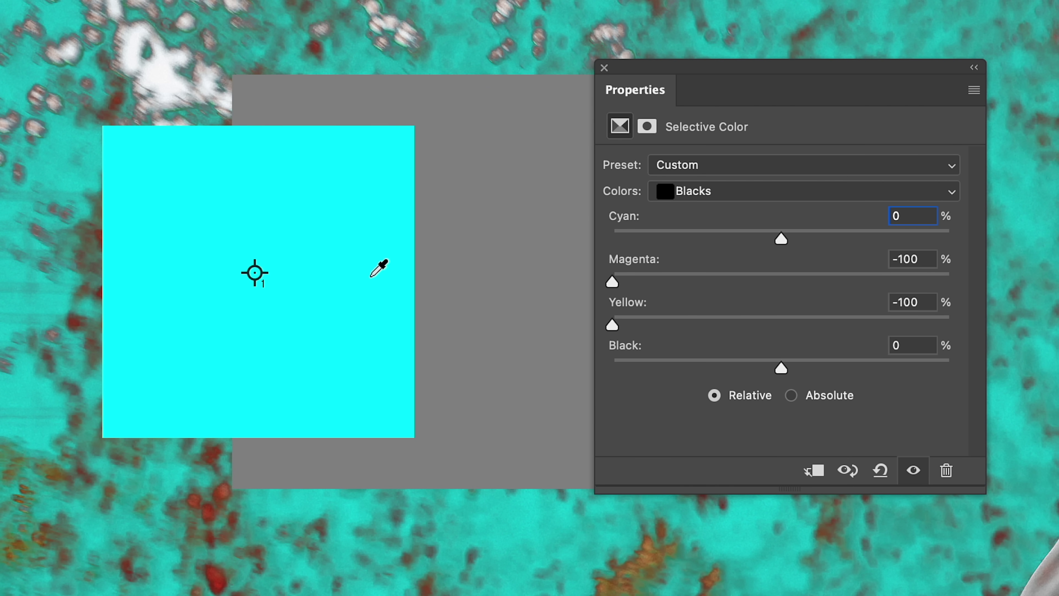